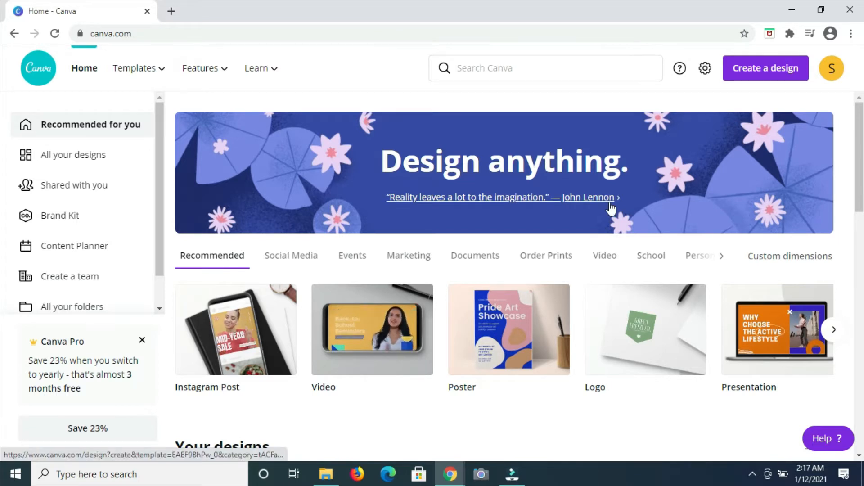
Step: Start a new design with custom dimensions and set the measurement unit to inches
left_click(760, 72)
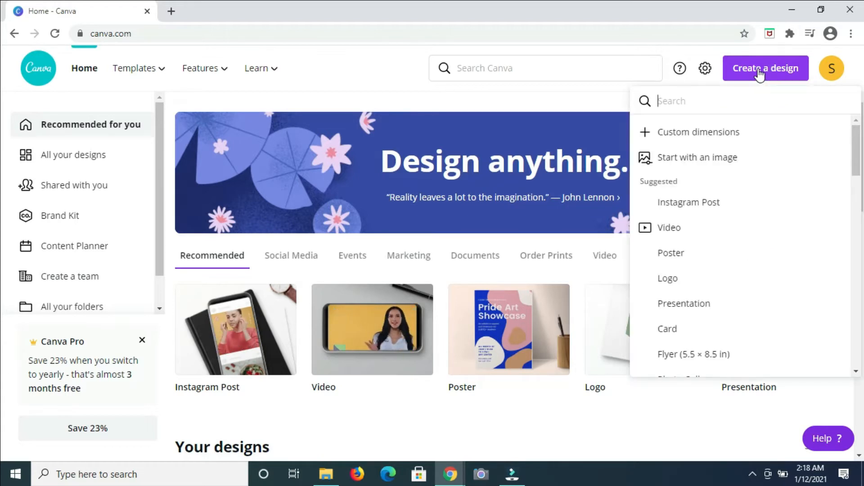
left_click(701, 136)
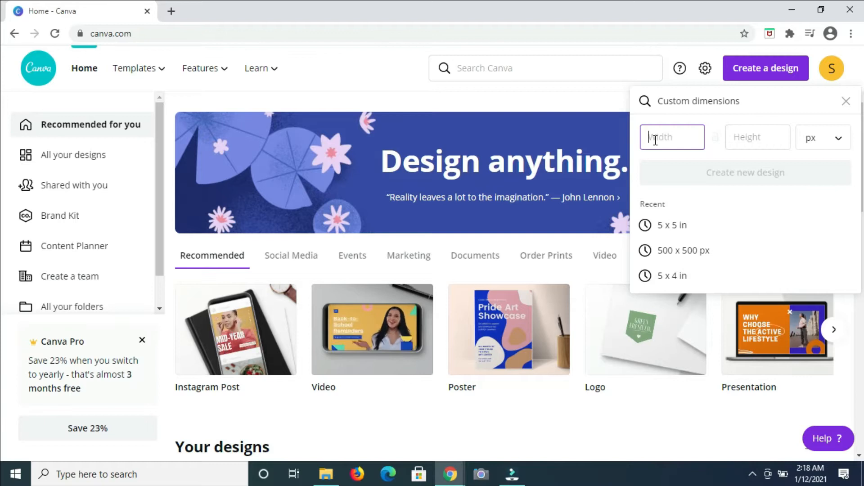
type("3.5")
key("BackSpace")
type(".5")
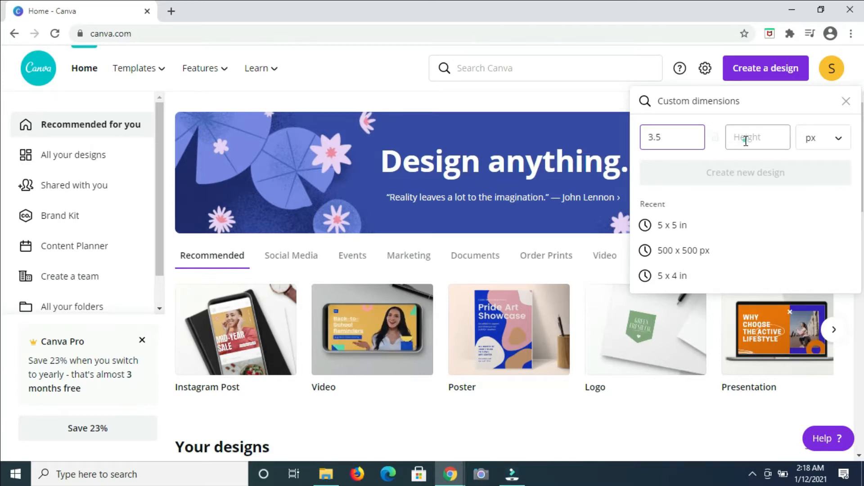
left_click(746, 141)
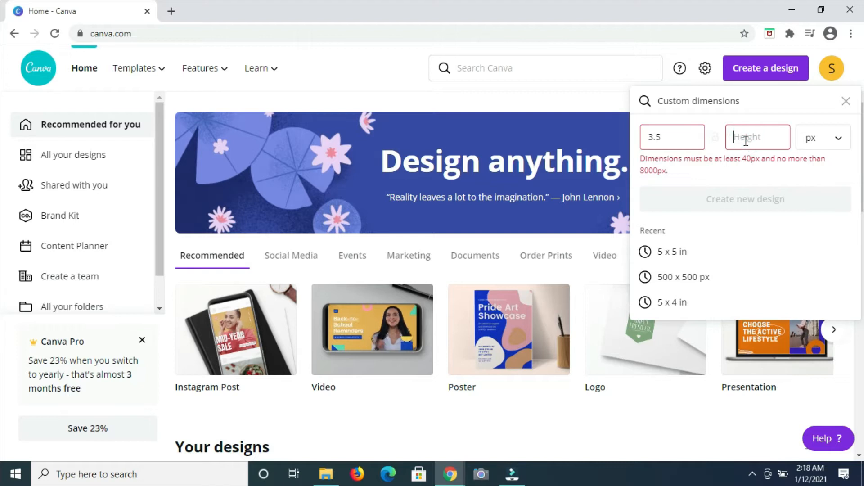
left_click(833, 140)
left_click(792, 165)
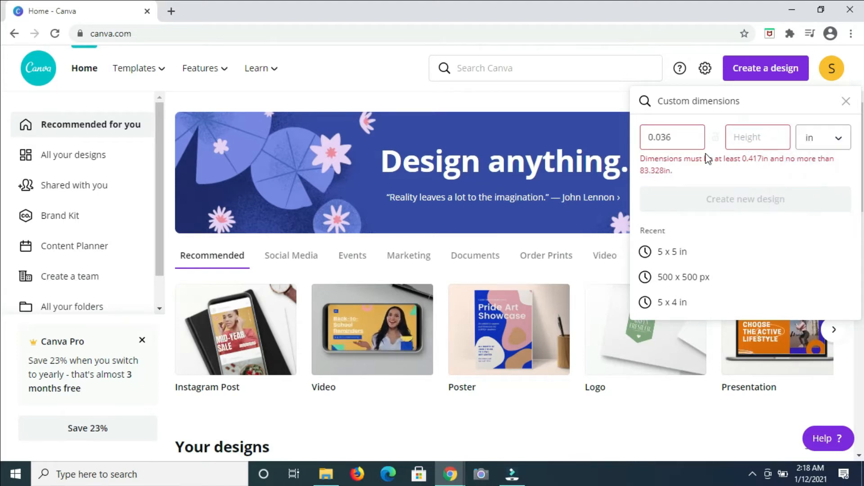
Step: Set the custom size to 3.5 in wide by 4 in high and create the new design
left_click_drag(681, 137, 634, 139)
key("BackSpace")
type("3.5")
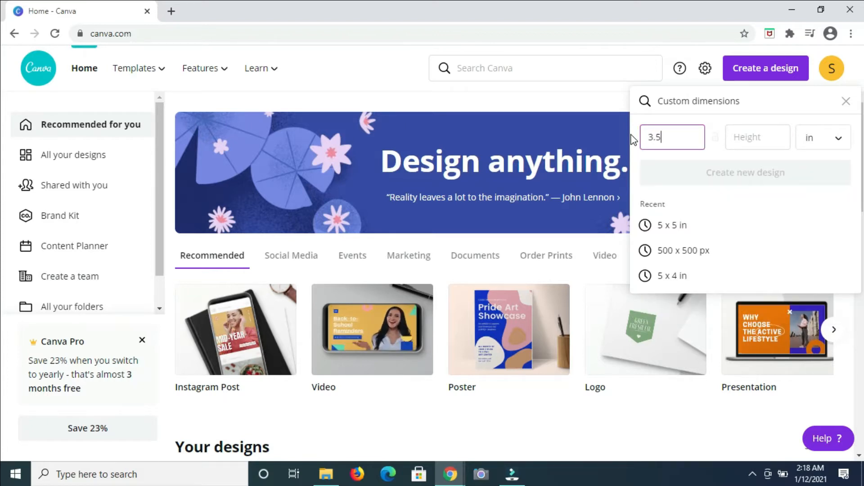
left_click(753, 139)
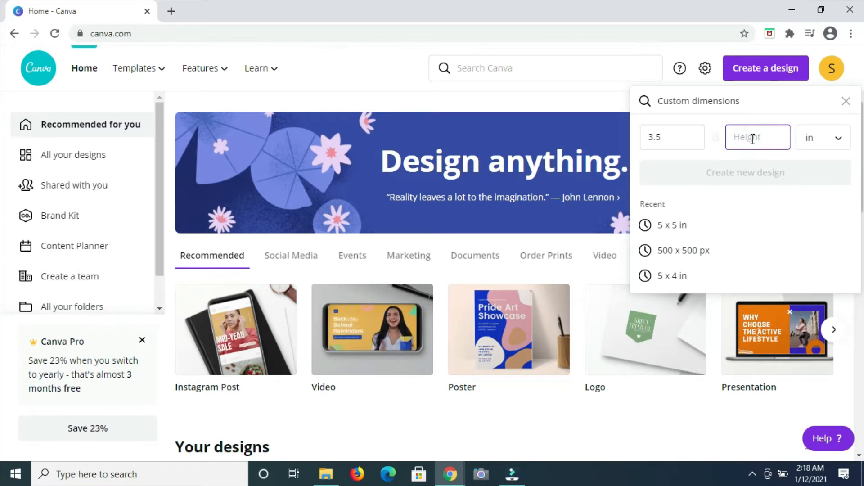
type("4")
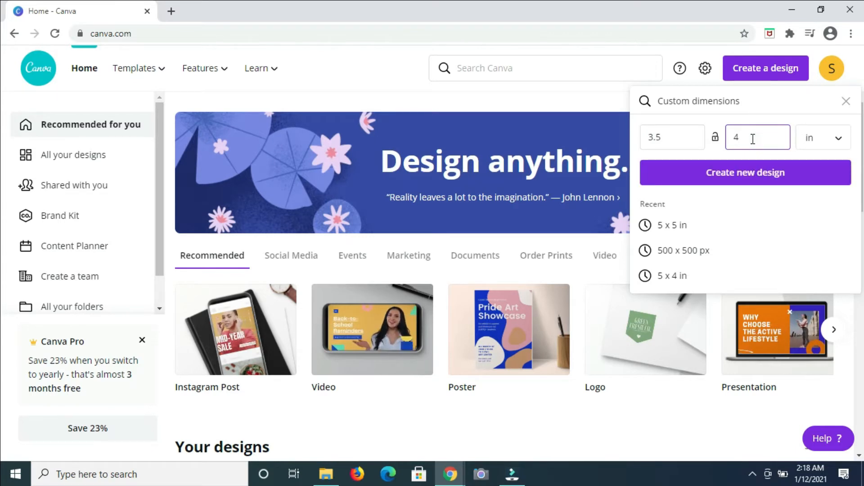
left_click(758, 176)
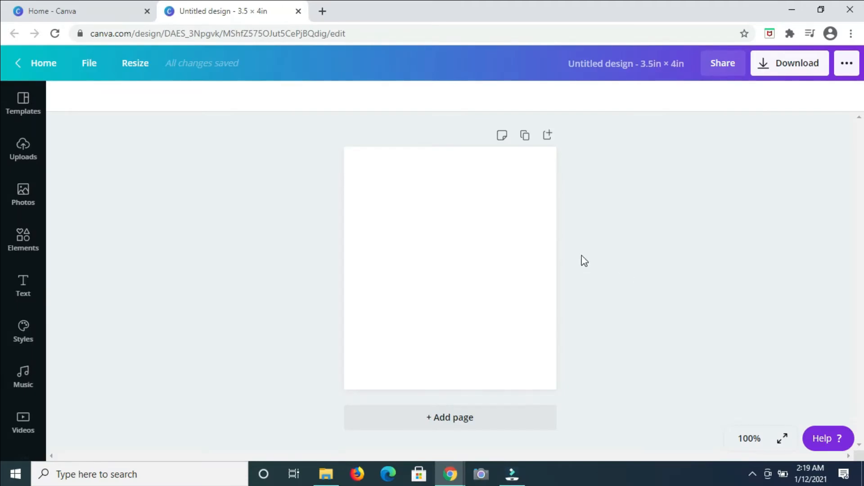
Step: Set the blank page's background colour to the black swatch in the JOURNALS palette
left_click(464, 208)
left_click(464, 209)
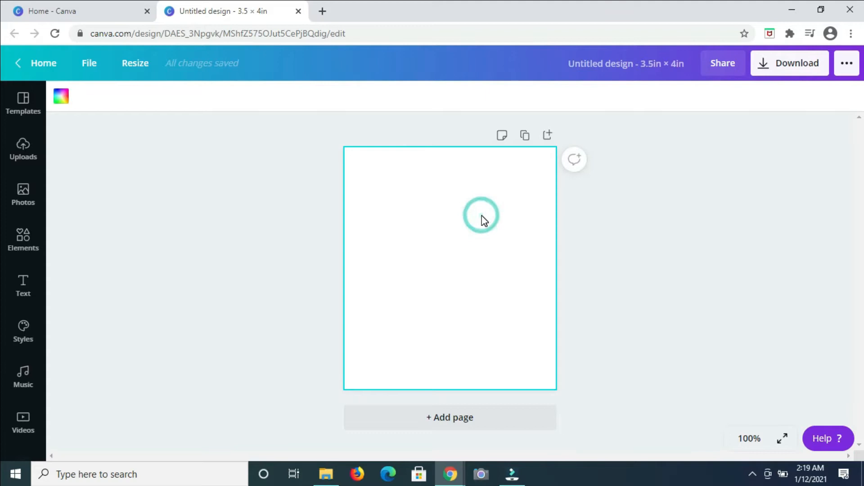
left_click(63, 97)
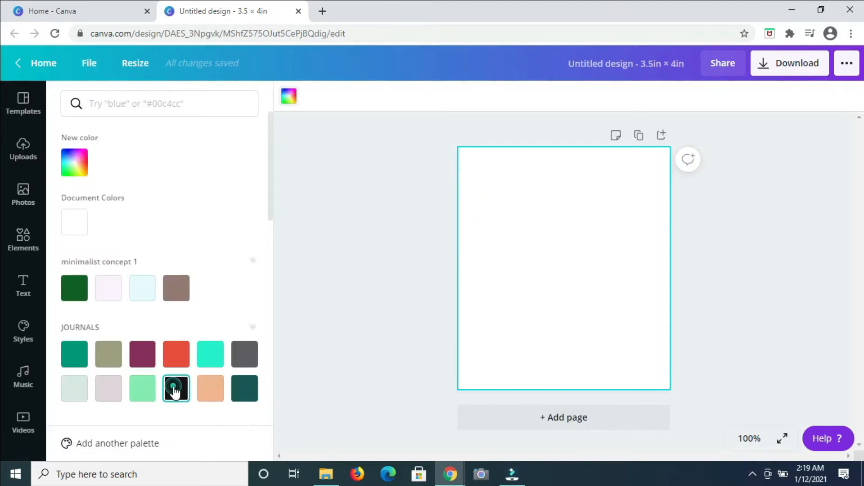
left_click(175, 387)
left_click(382, 220)
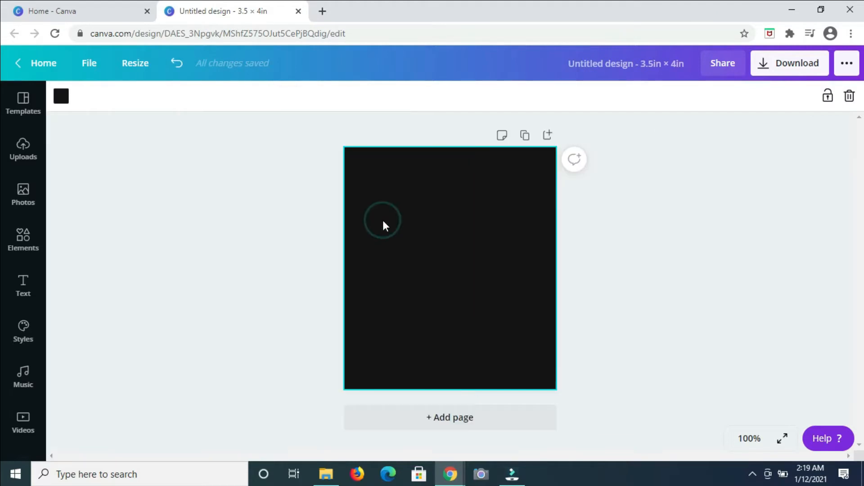
Step: Duplicate the black page three times to make four identical pages
left_click(522, 137)
left_click(502, 158)
left_click(502, 177)
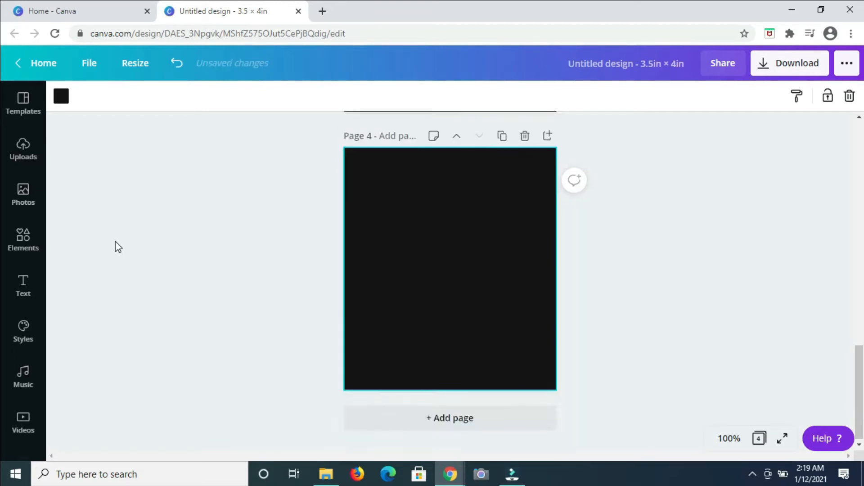
Step: With page 1 selected, search the elements library for "bird clipart" and look through the graphics
scroll(115, 241, "up", 20)
left_click(410, 261)
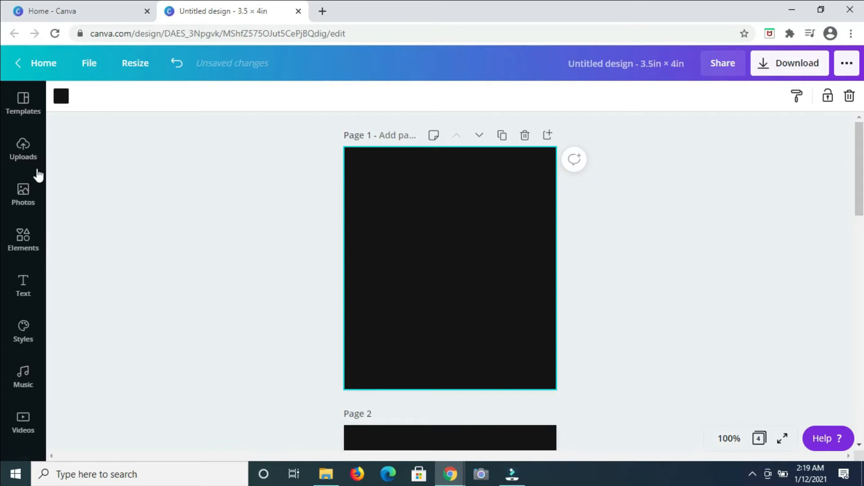
left_click(23, 243)
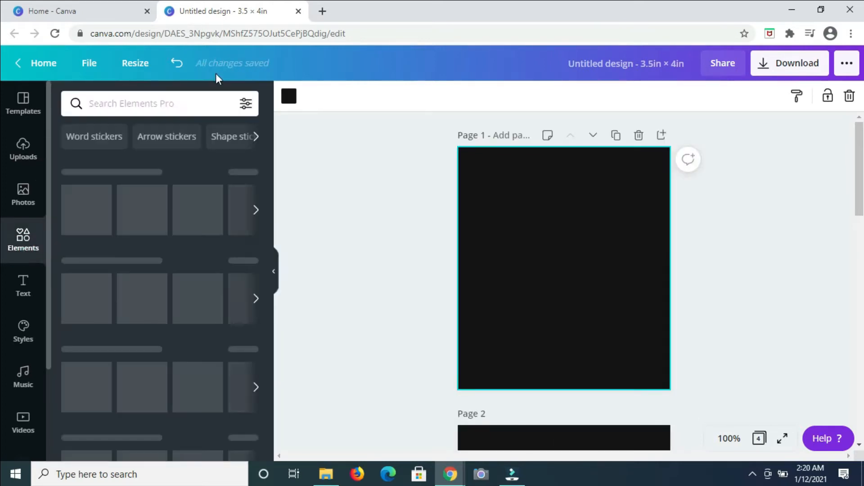
left_click(175, 100)
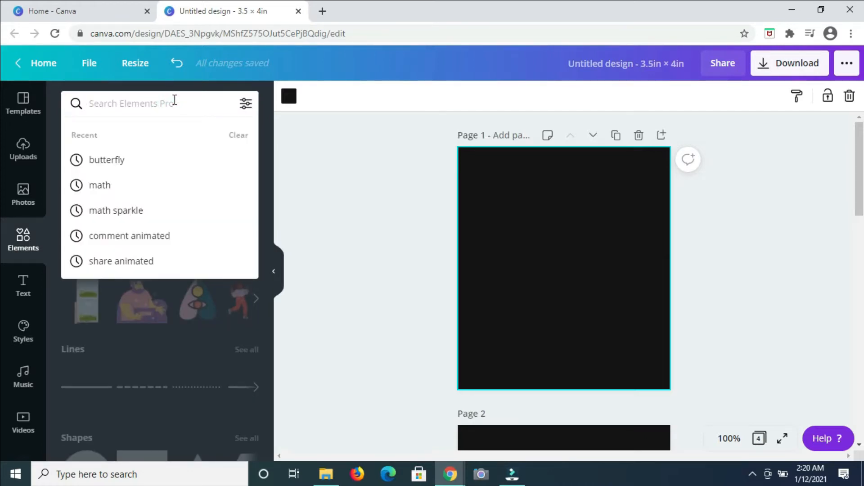
type("bird")
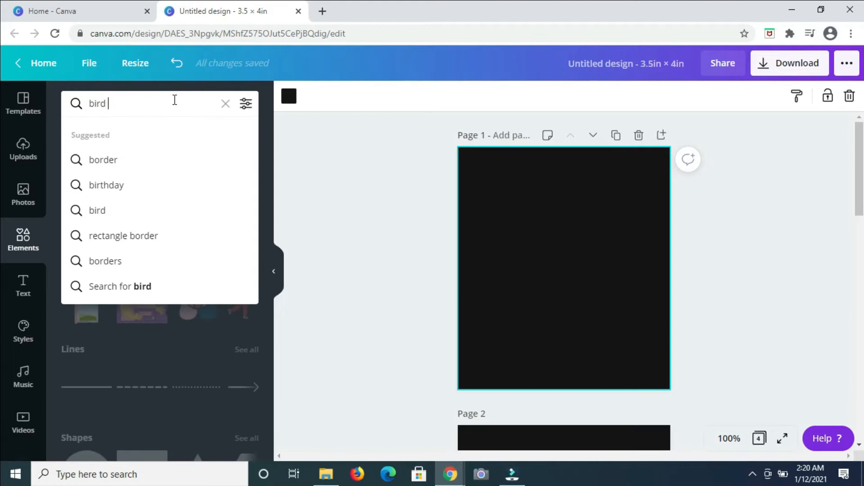
type(" clipart")
key("Return")
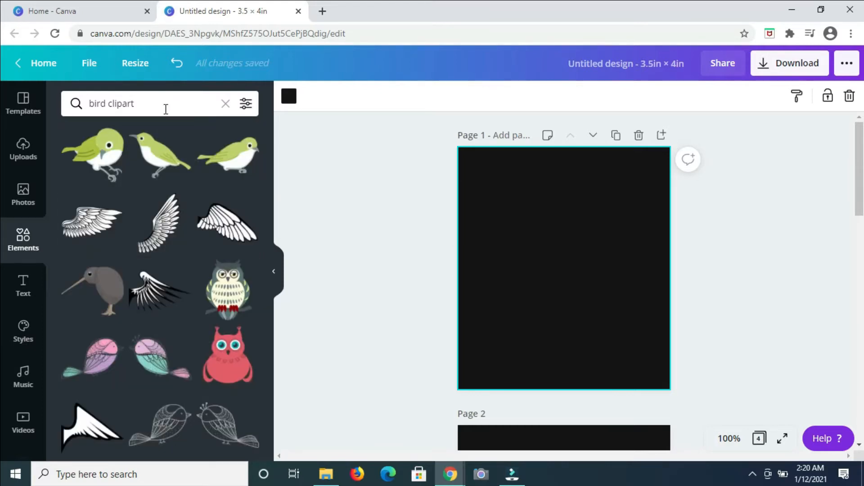
scroll(142, 196, "down", 2)
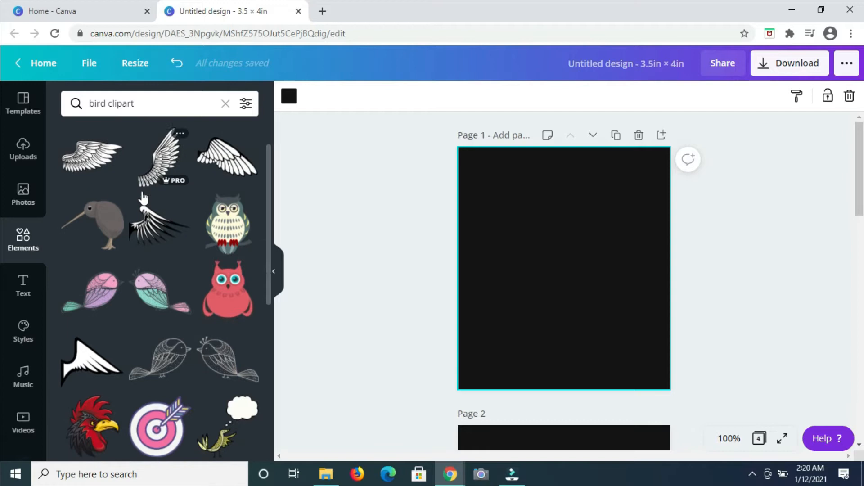
scroll(143, 198, "down", 10)
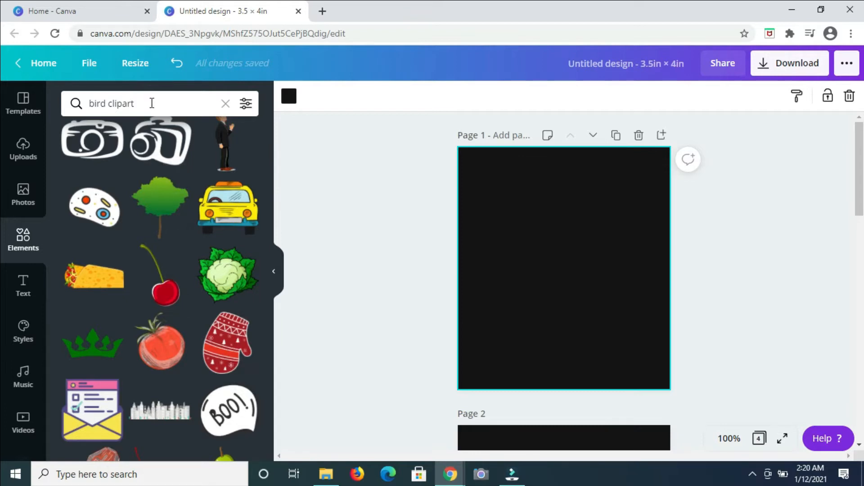
Step: Search the elements for "bird" and add the pink bird with the yellow beak and legs to page 1
left_click_drag(144, 105, 113, 105)
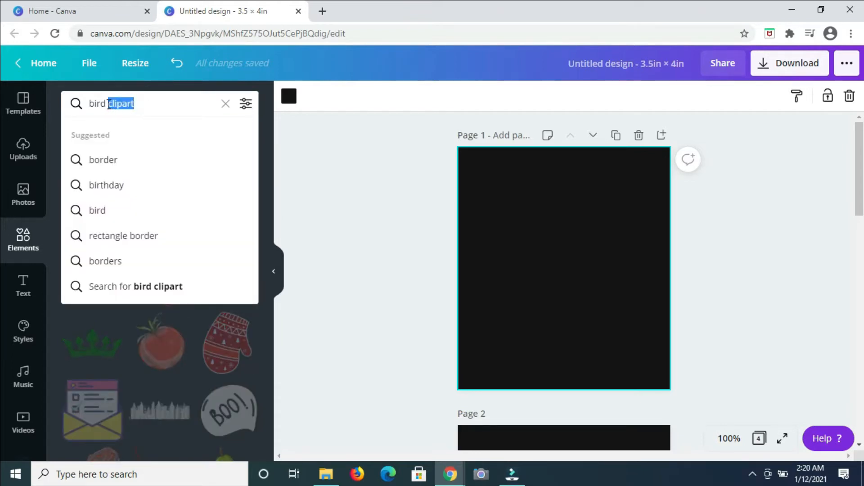
key("BackSpace")
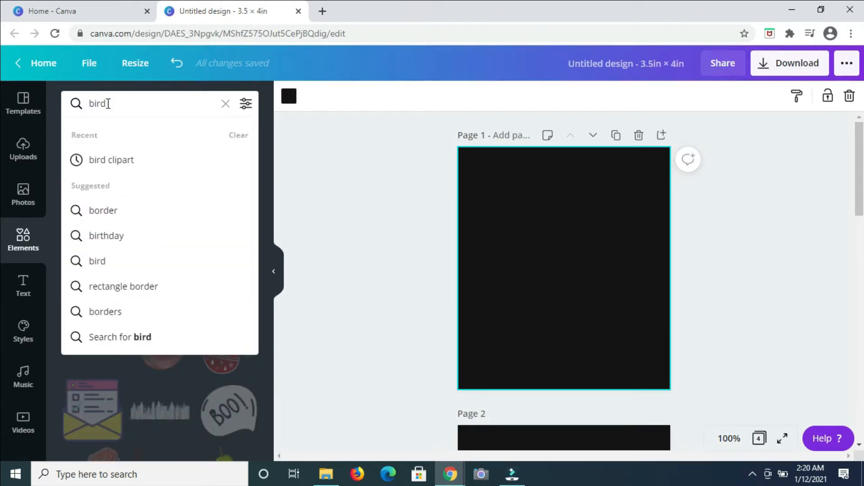
key("Return")
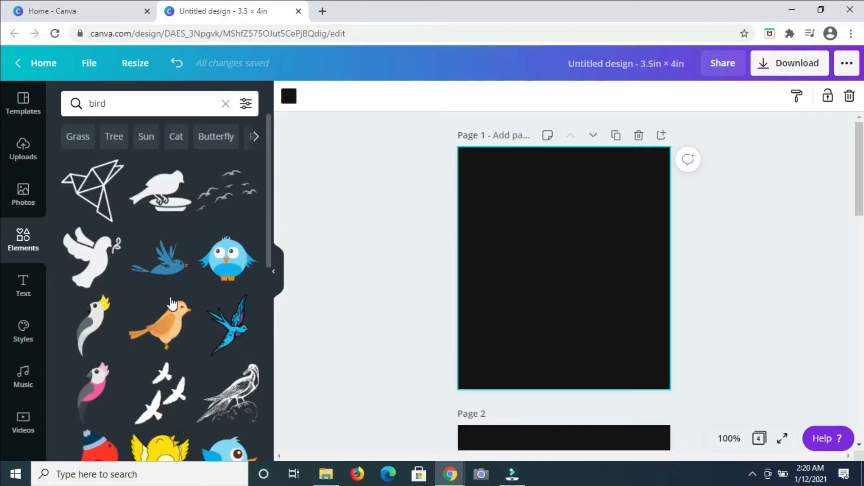
scroll(171, 304, "down", 10)
scroll(172, 296, "down", 10)
scroll(124, 221, "down", 15)
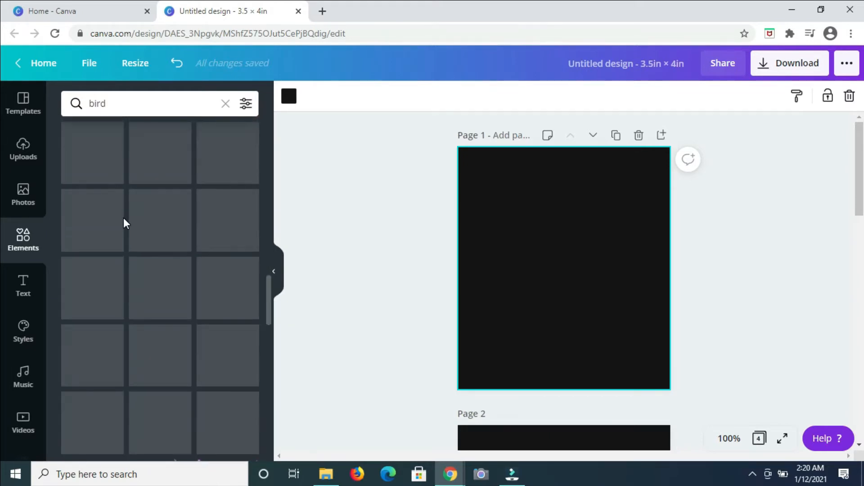
scroll(123, 223, "down", 5)
left_click(229, 295)
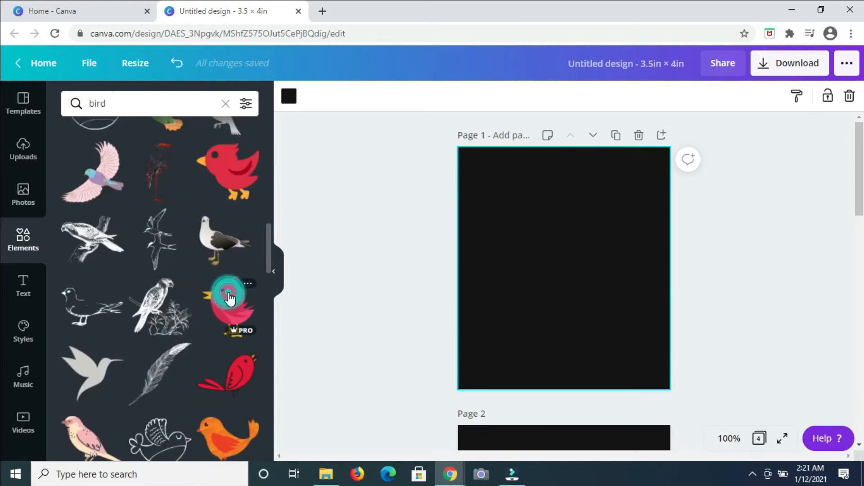
Step: Shrink the pink bird and place it in the lower-right corner of page 1
left_click_drag(580, 272, 636, 334)
left_click_drag(579, 282, 604, 325)
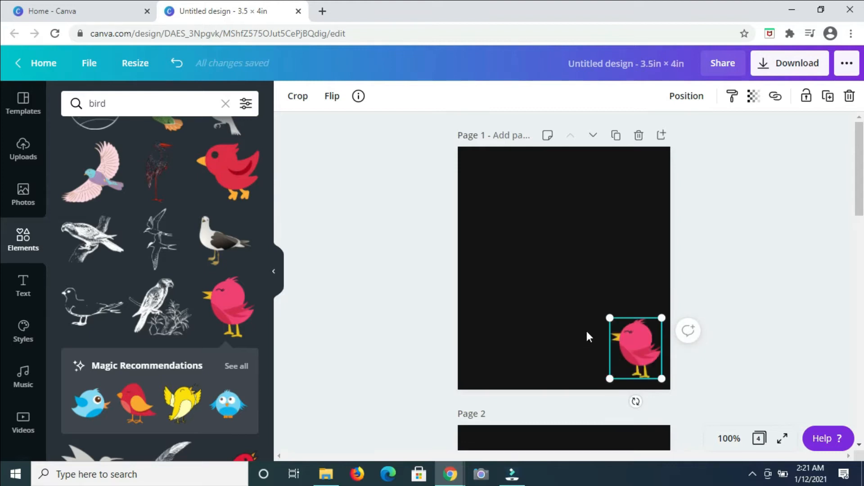
left_click_drag(643, 353, 644, 359)
left_click(576, 236)
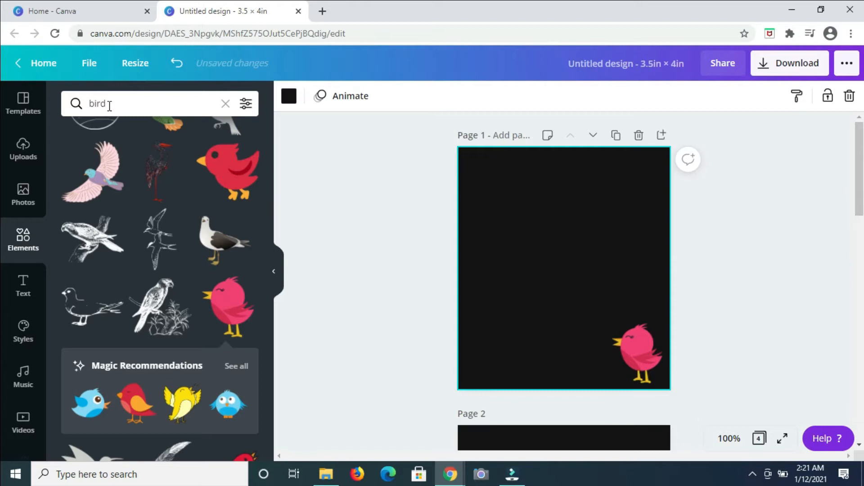
Step: Add the pink scribbled heart from an elements search for "heart" and shrink it to sit just above and left of the bird's beak
left_click_drag(109, 105, 68, 106)
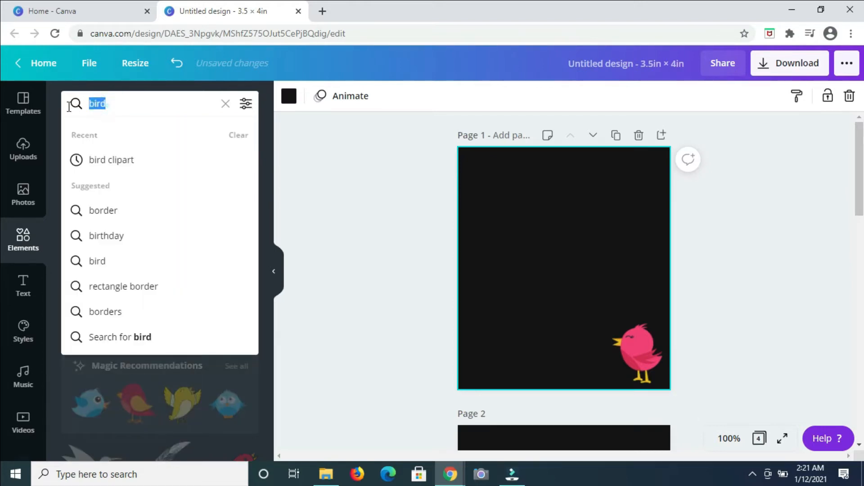
type("heart")
key("Return")
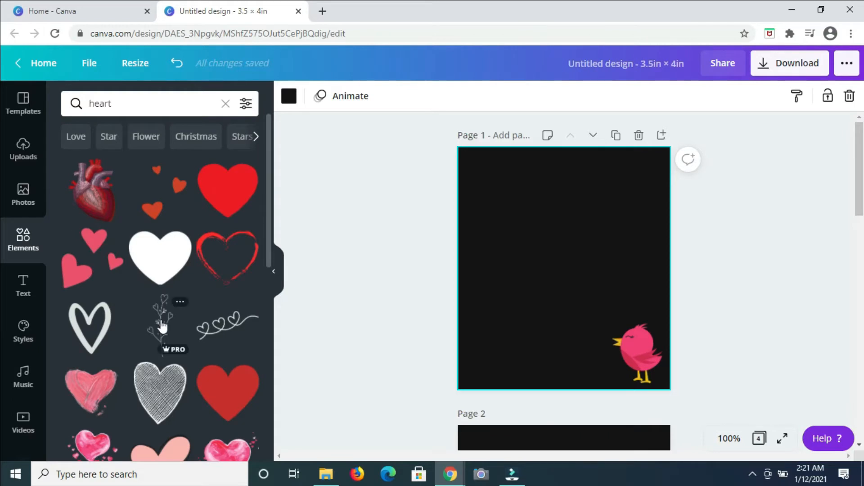
scroll(162, 326, "down", 3)
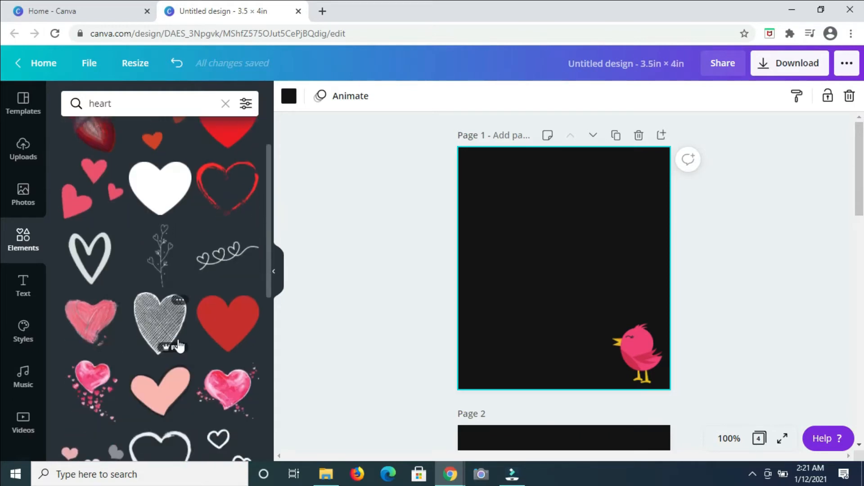
scroll(178, 345, "down", 3)
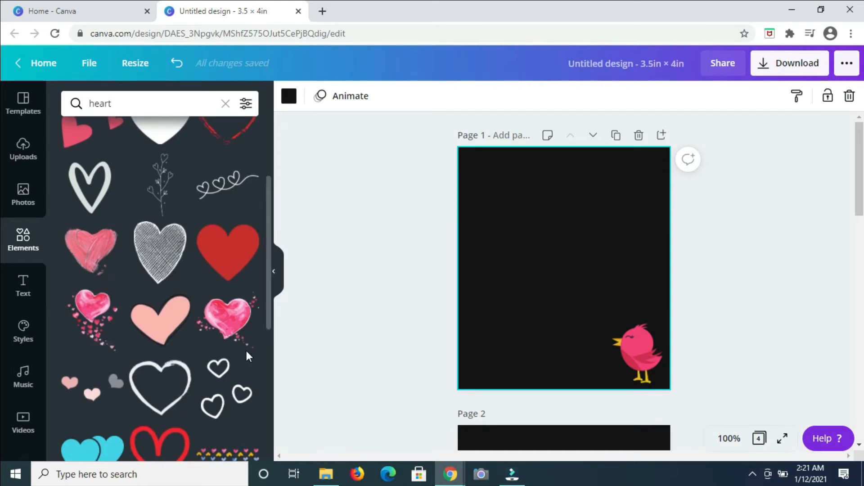
scroll(170, 363, "down", 8)
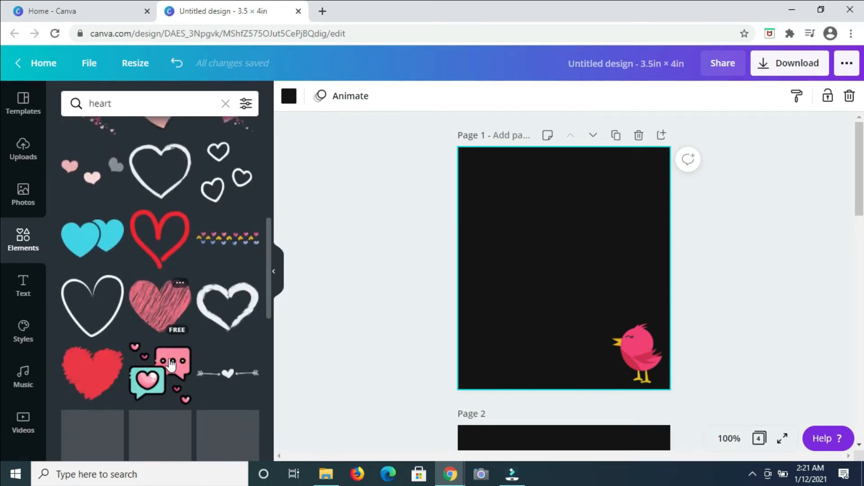
left_click(163, 308)
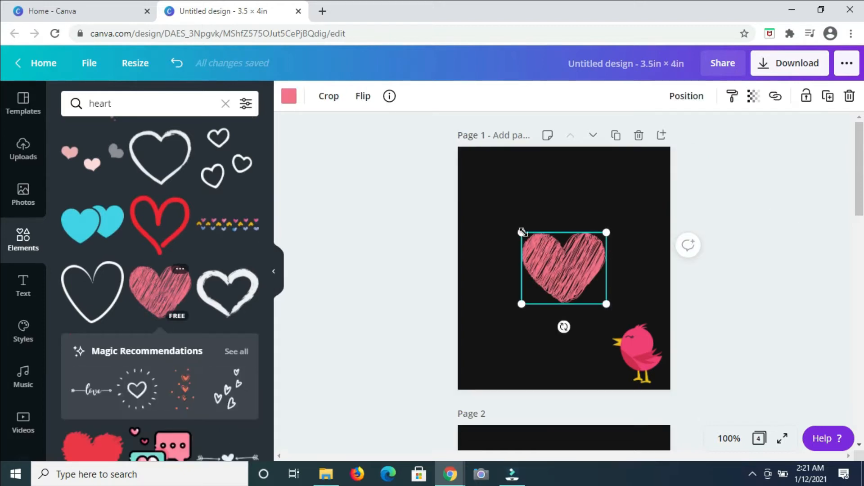
left_click_drag(522, 232, 593, 317)
left_click(595, 270)
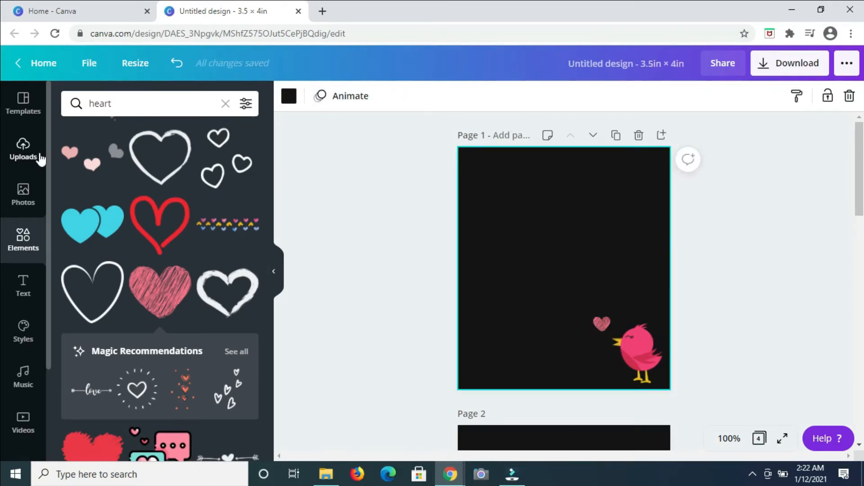
Step: Search the elements for "flowers" and decorate the upper-left corner of page 1 with copies of the peach flower pair
double_click(114, 103)
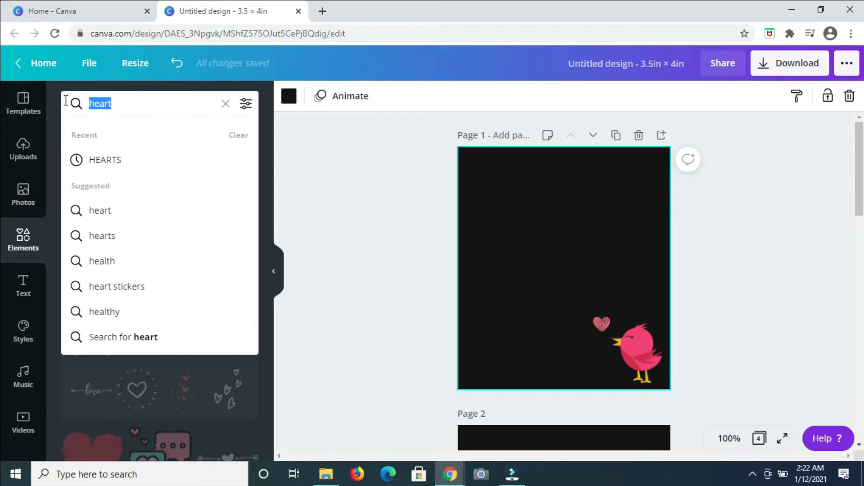
type("flowers")
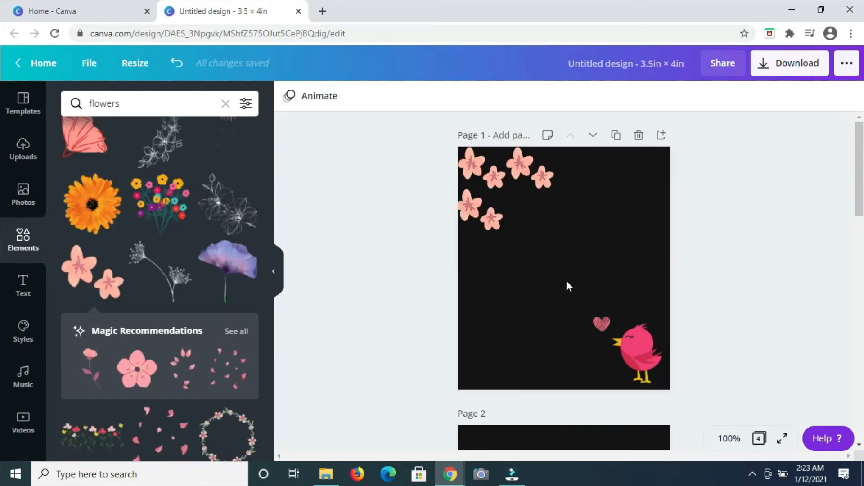
Step: Add the text "Thank" to page 1 and enlarge it to about size 41.1
left_click(566, 286)
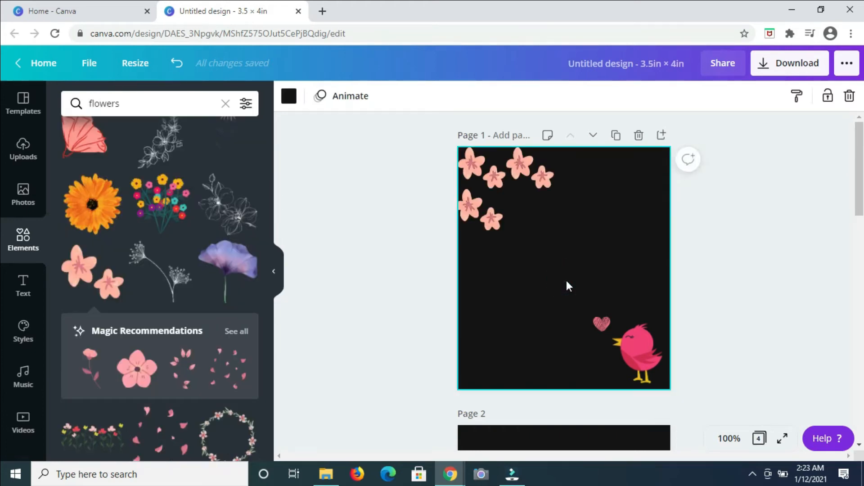
type("text")
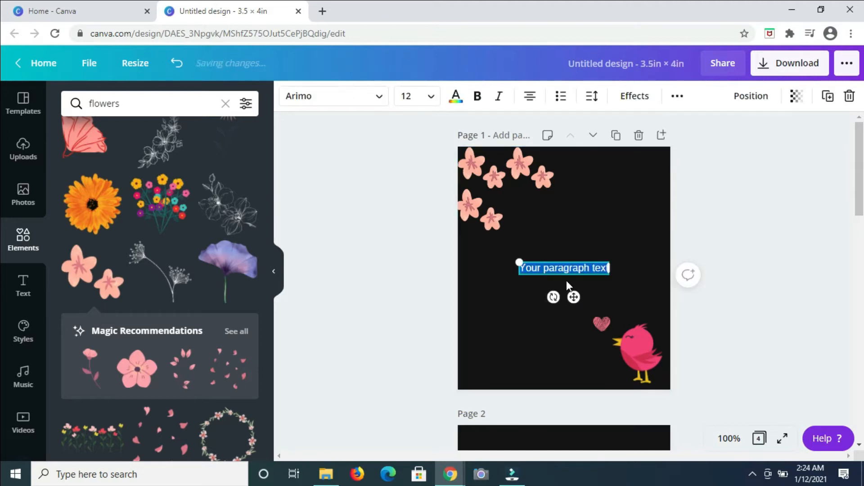
type("Thank")
left_click_drag(552, 262, 482, 226)
left_click_drag(558, 230, 557, 225)
left_click(603, 246)
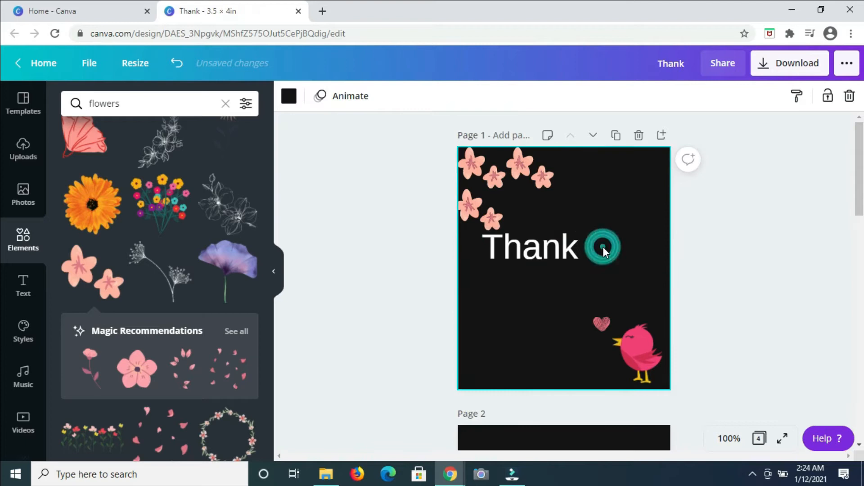
Step: Add a second text box to page 1 in the same size, reading "You"
left_click(595, 256)
key("t")
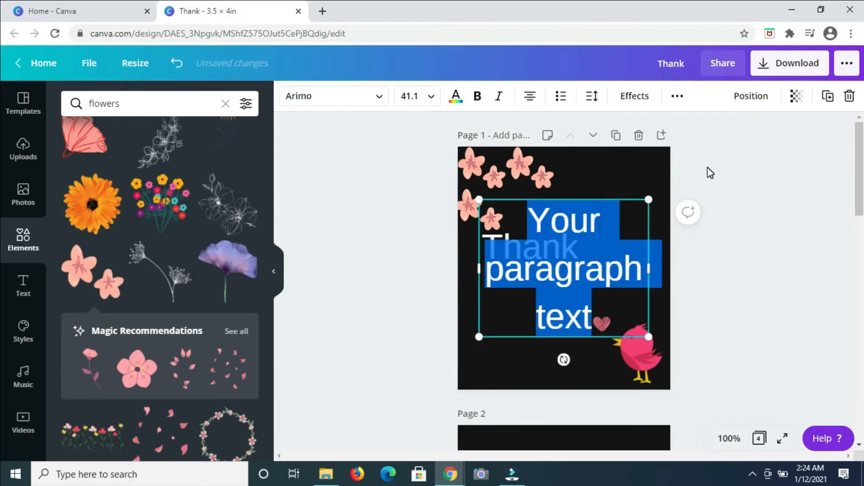
left_click(605, 268)
left_click_drag(593, 317, 501, 257)
key("BackSpace")
key("BackSpace")
key("BackSpace")
key("BackSpace")
Step: Arrange the two words in the middle of page 1, with "Thank" directly above "You"
left_click_drag(576, 197, 633, 244)
left_click_drag(558, 257, 590, 234)
left_click_drag(616, 266, 570, 278)
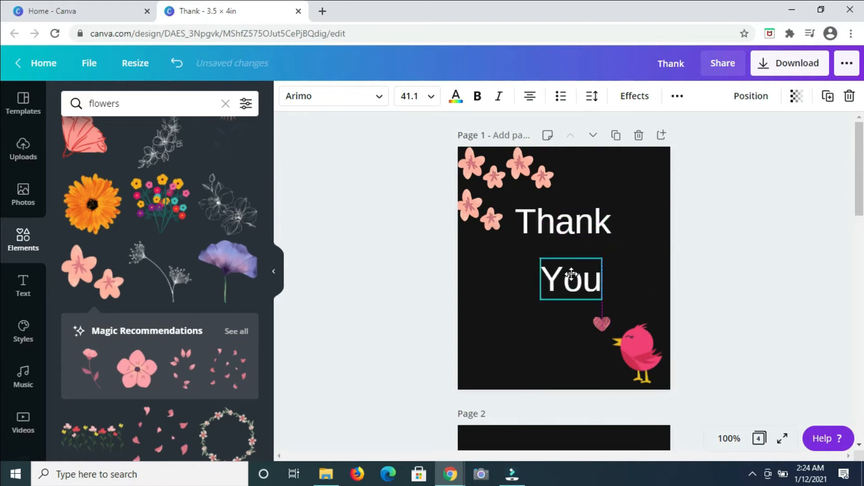
left_click_drag(572, 220, 580, 226)
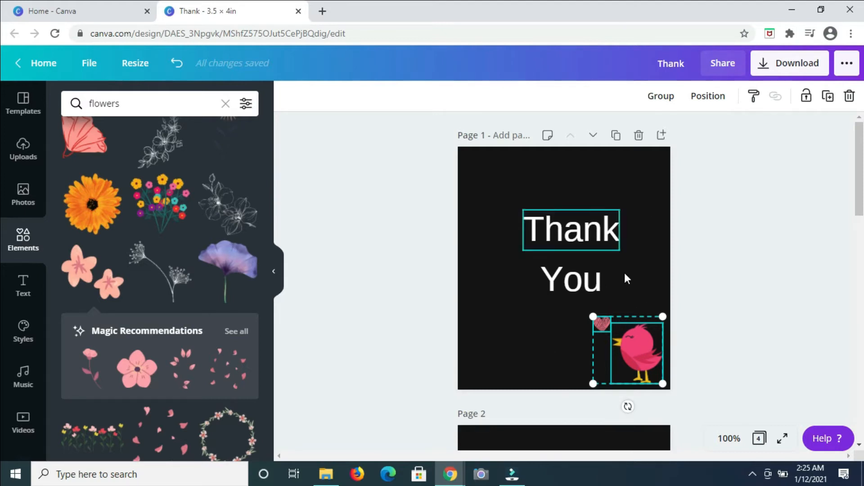
Step: Duplicate the bird and heart into page 1's upper-left corner, and shift "Thank" and "You" down to the center between the two birds
key("ctrl+d")
left_click_drag(649, 359, 502, 175)
left_click_drag(604, 197, 576, 274)
mouse_move(572, 238)
left_mouse_down()
mouse_move(568, 261)
mouse_move(564, 252)
left_mouse_up()
left_click(651, 193)
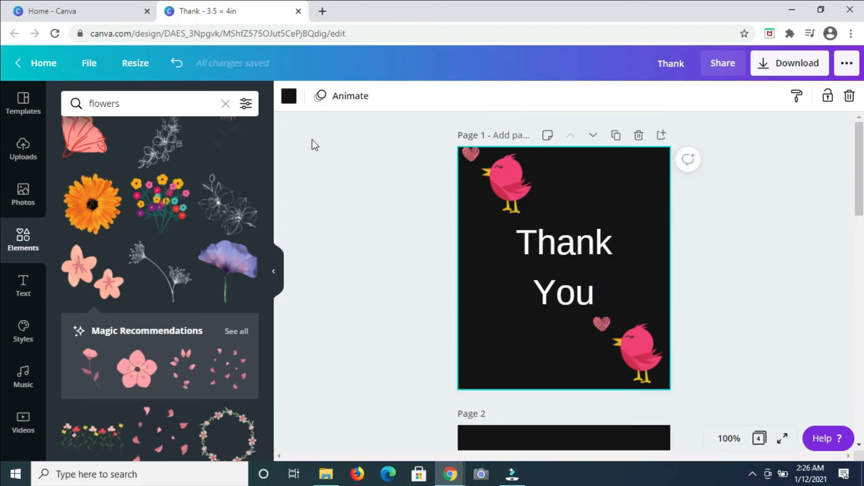
Step: Search the fonts for "calligraphy" and apply Maldina Script to both "Thank" and "You" on page 1
left_click_drag(566, 300, 565, 318)
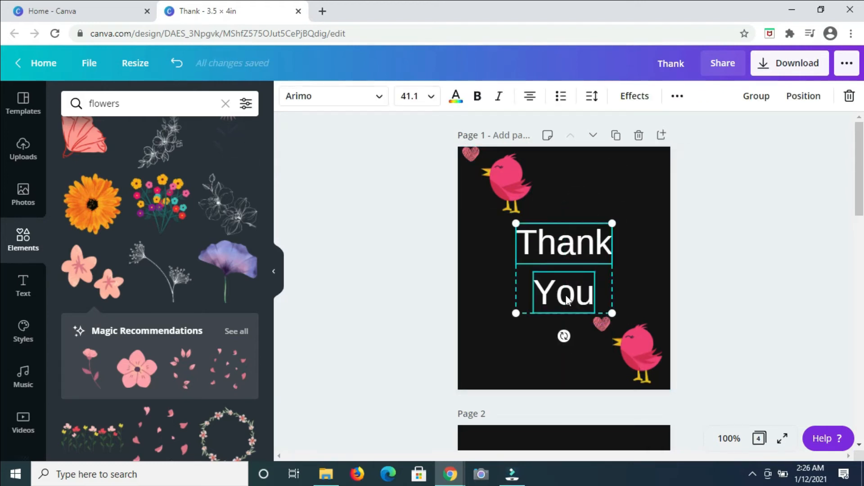
left_click(378, 96)
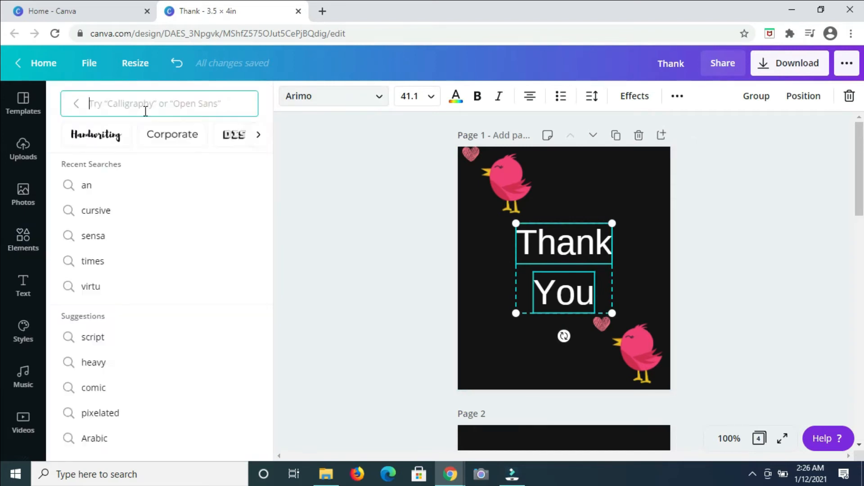
type("c")
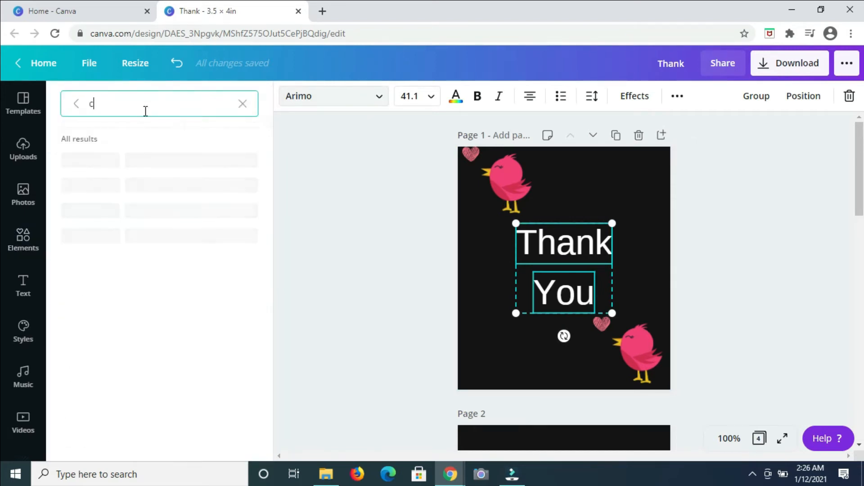
type("alligraphy")
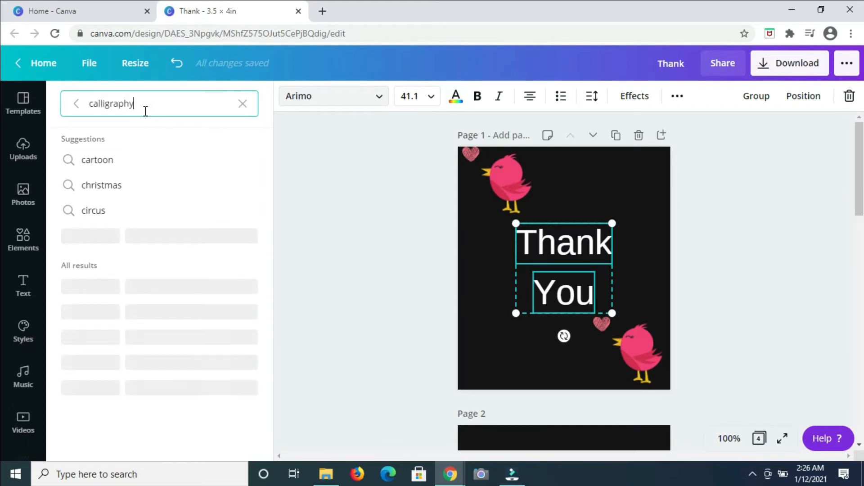
key("Return")
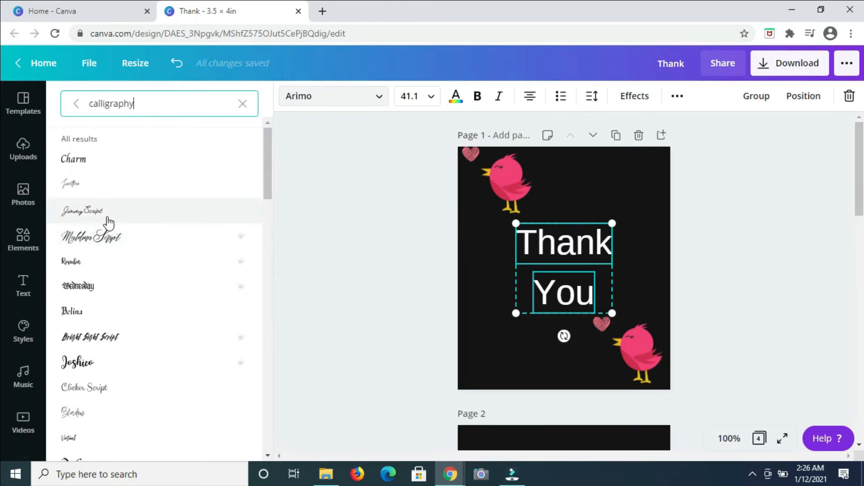
left_click(118, 247)
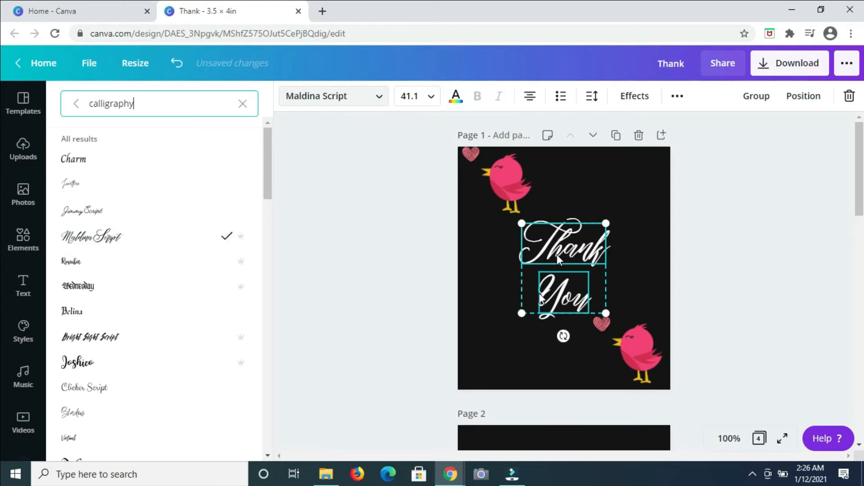
Step: Enlarge "Thank" and "You" together on page 1 to about size 56.2
left_click_drag(522, 314, 495, 341)
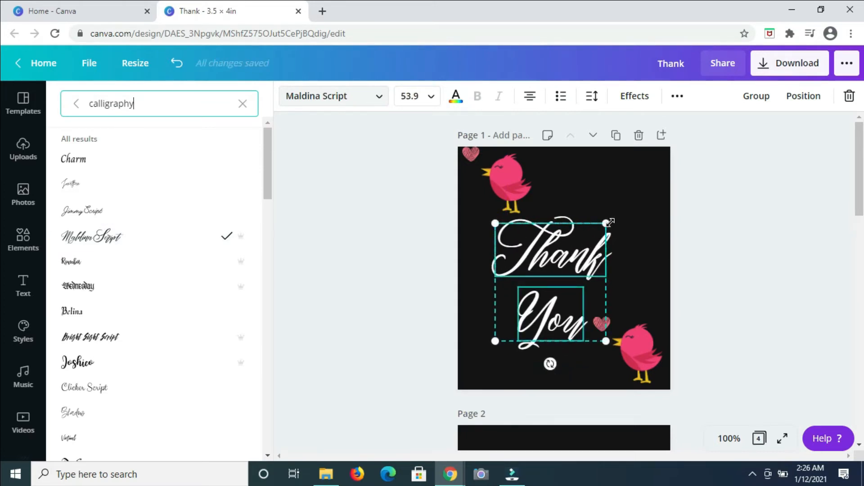
mouse_move(606, 223)
left_mouse_down()
mouse_move(619, 214)
mouse_move(612, 218)
left_mouse_up()
left_click(623, 201)
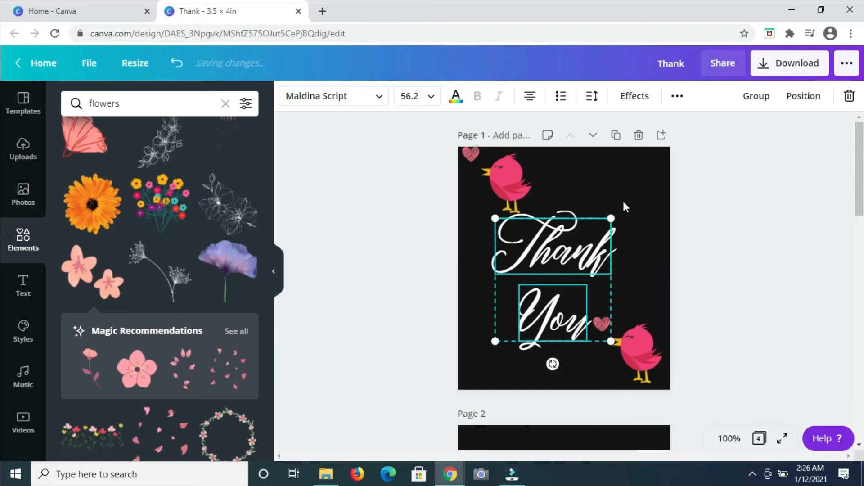
left_click(658, 195)
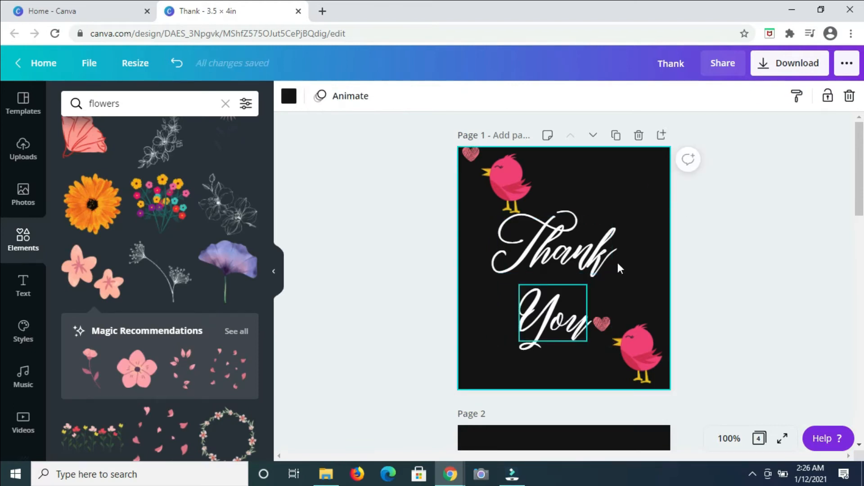
Step: Move "Thank" slightly up and to the left so it sits offset above "You" on page 1
left_click_drag(624, 213, 555, 268)
left_click(379, 242)
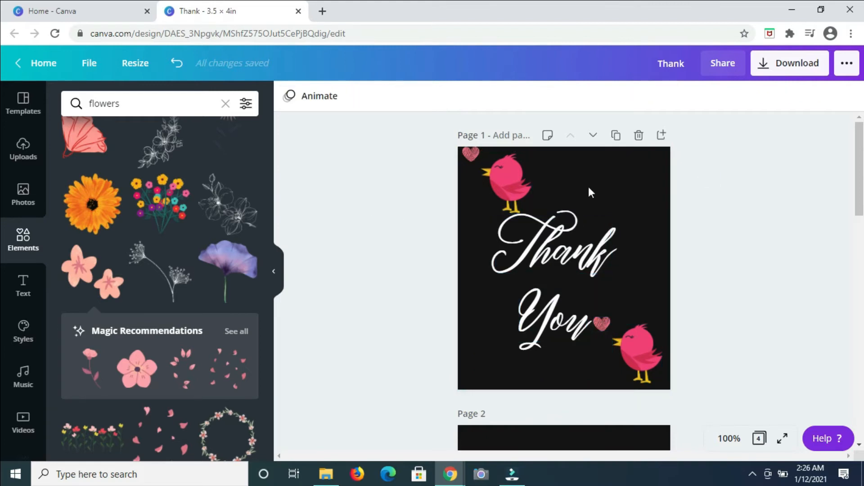
double_click(580, 243)
left_click_drag(594, 228, 582, 222)
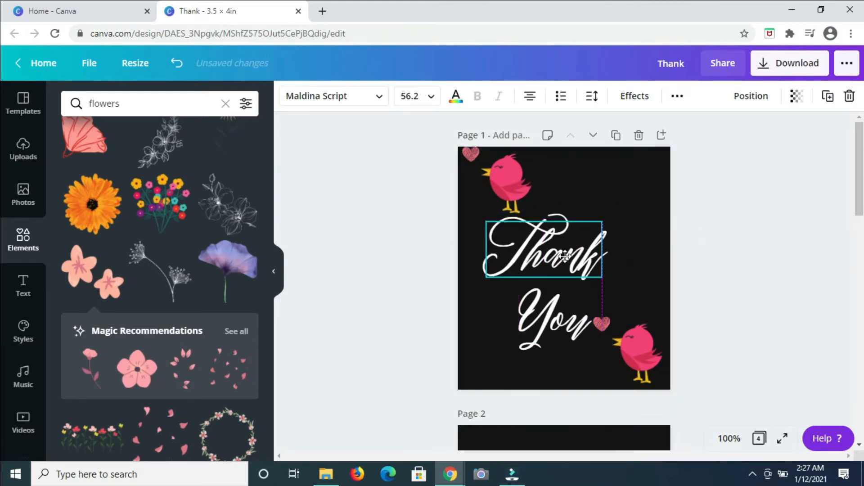
left_click(559, 325)
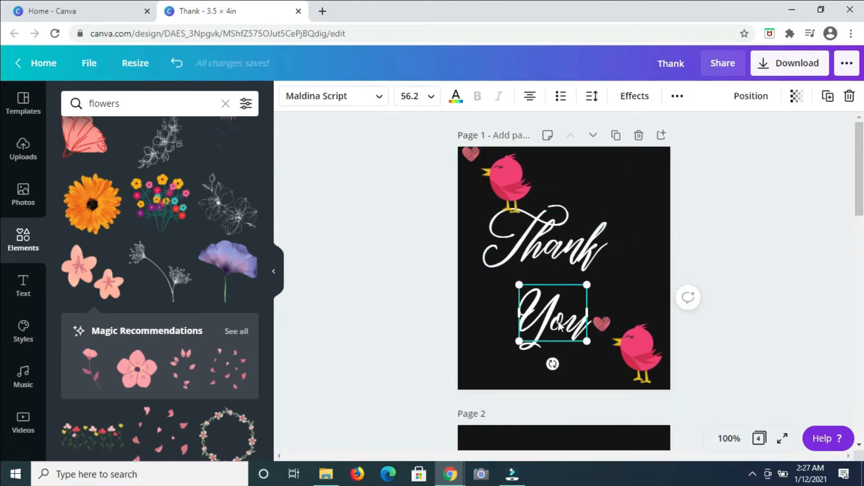
left_click(653, 180)
Step: Add the row of red, pink and yellow flowers to page 2 and enlarge it to about 3.6 × 1.7 in along the bottom edge
scroll(809, 301, "down", 2)
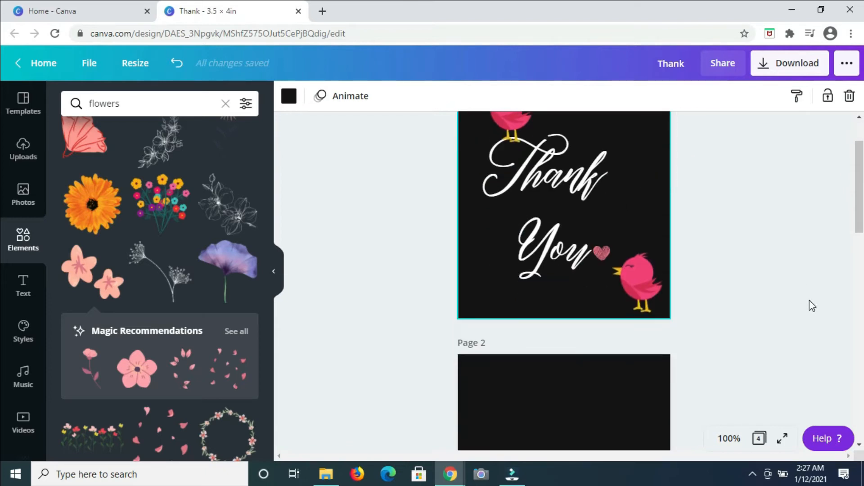
scroll(809, 301, "down", 2)
left_click(577, 331)
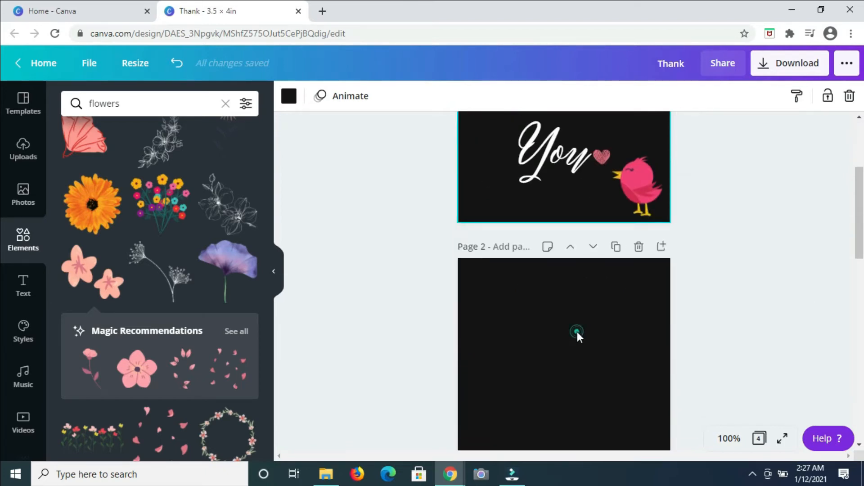
scroll(576, 329, "down", 3)
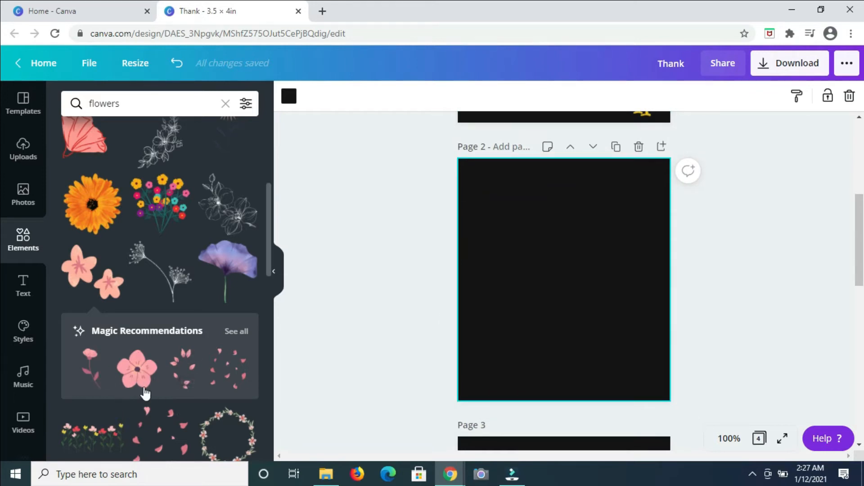
left_click(88, 440)
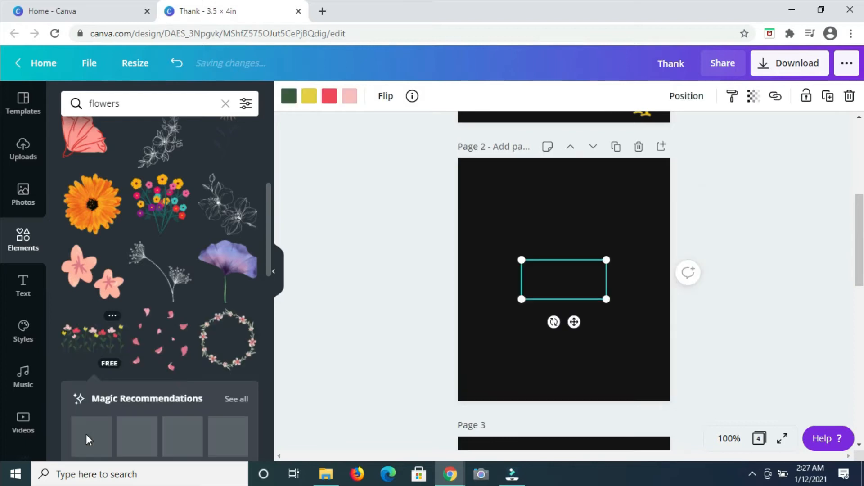
left_click_drag(522, 299, 453, 365)
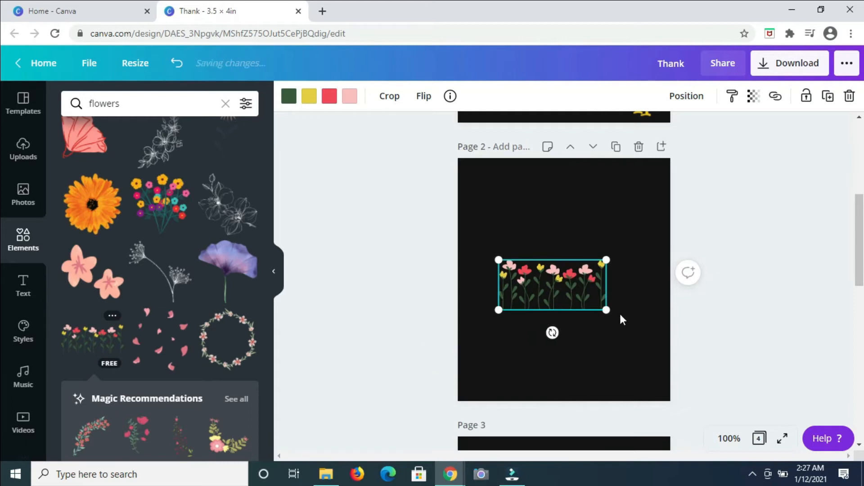
left_click_drag(606, 310, 551, 363)
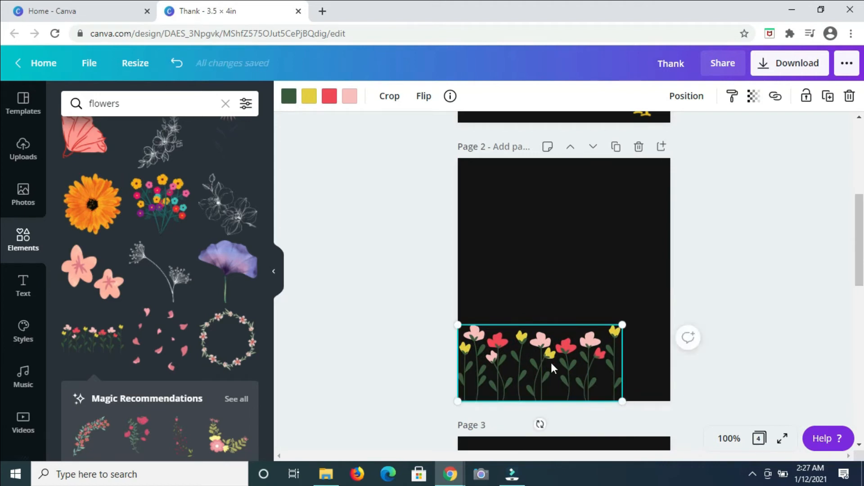
left_click_drag(623, 325, 682, 308)
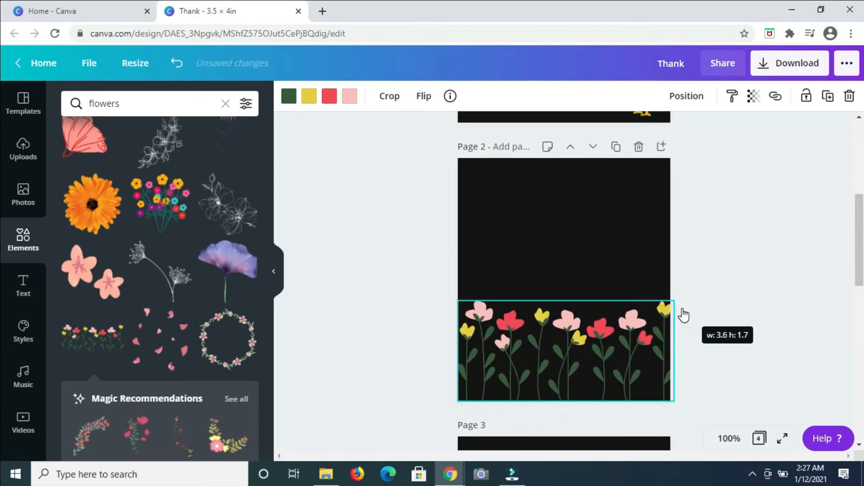
left_click_drag(682, 309, 682, 308)
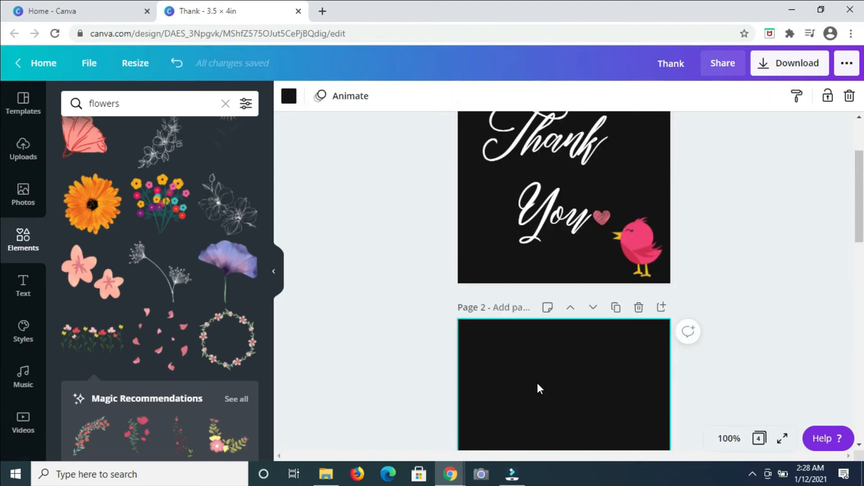
Step: Add the text "Thank" to page 2, enlarge it and place it in the page's upper-left area
scroll(537, 383, "down", 3)
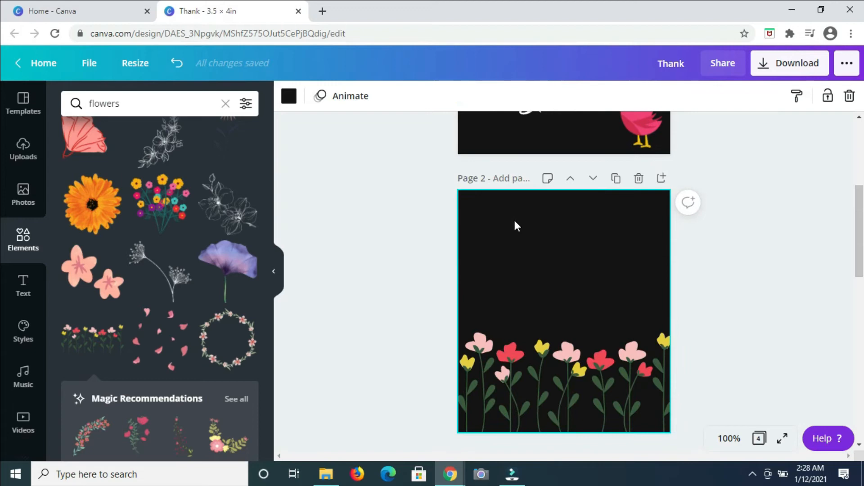
type("text")
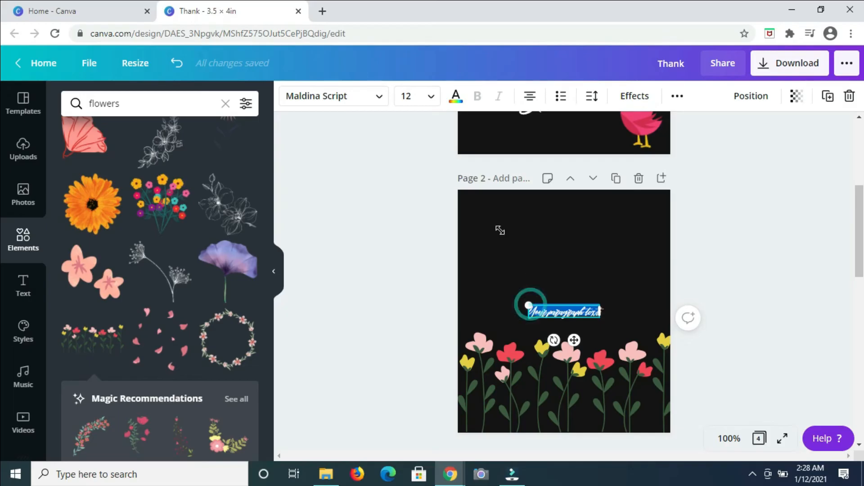
type("Thank")
left_click_drag(553, 293, 627, 245)
mouse_move(589, 252)
left_mouse_down()
mouse_move(544, 210)
mouse_move(550, 193)
mouse_move(582, 256)
left_mouse_up()
left_click(562, 308)
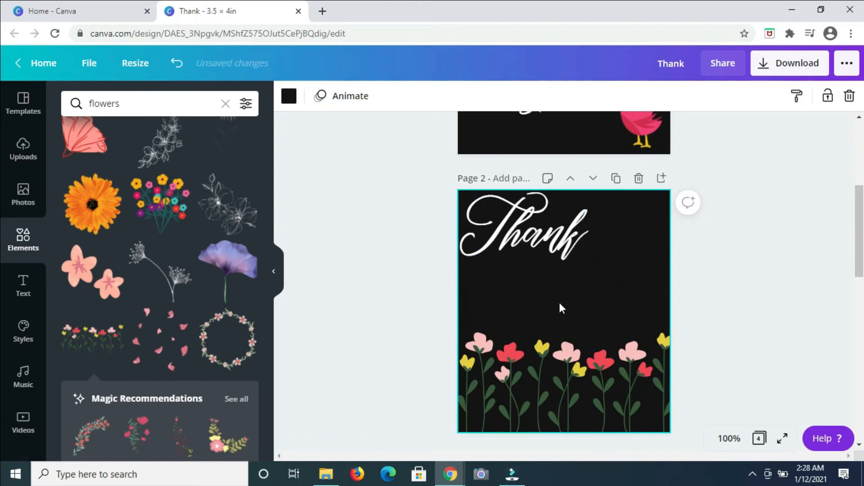
Step: Add the text "You" to page 2, increase its font size and position it below "Thank"
key("t")
key("ctrl+shift+period")
key("ctrl+shift+period")
key("ctrl+shift+period")
key("ctrl+shift+period")
type("You")
left_click_drag(543, 293, 593, 268)
left_click(757, 210)
Step: Add the round pink-flower wreath from the flower elements to the center of page 3
scroll(762, 254, "down", 5)
left_click(525, 326)
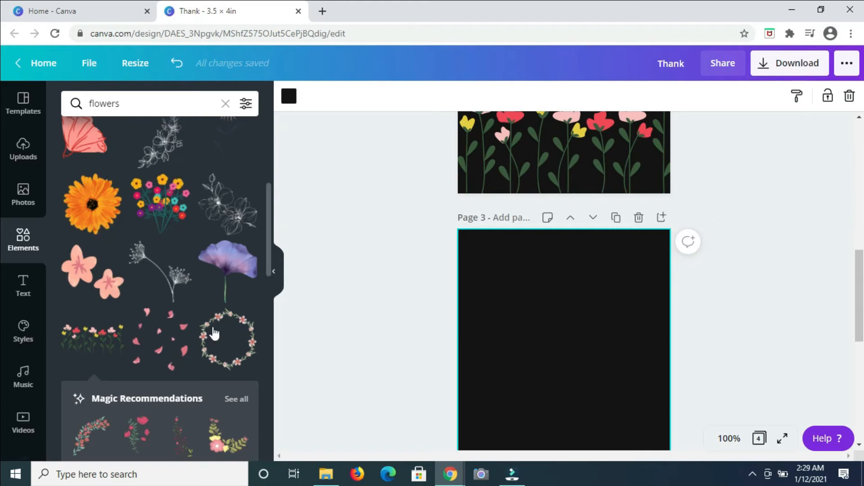
left_click(222, 340)
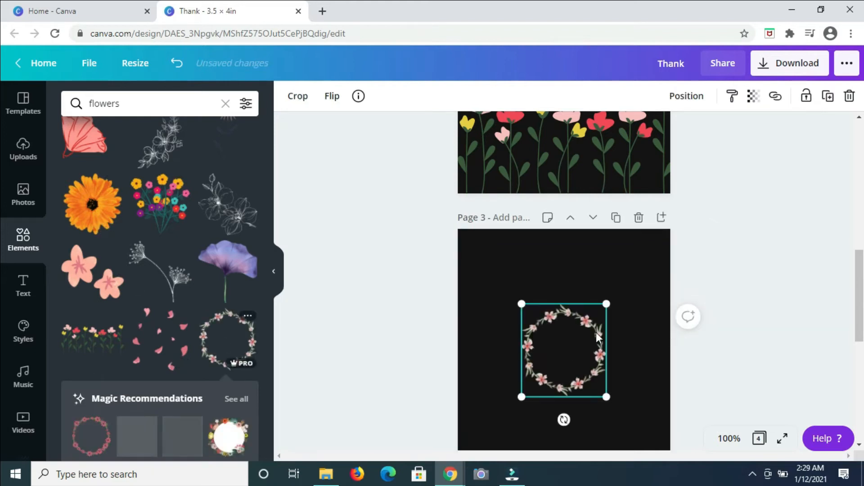
scroll(639, 292, "down", 3)
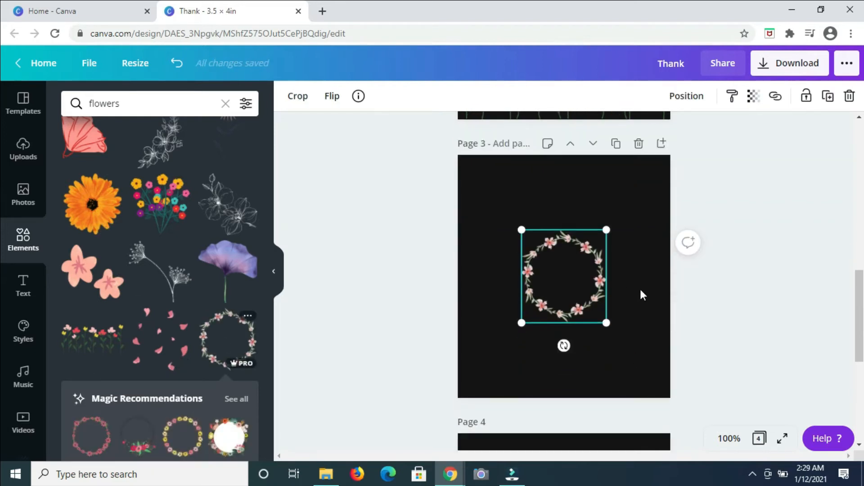
Step: Enlarge the pink-flower wreath to nearly the full width of page 3 and center it on the page
left_click_drag(522, 280, 492, 324)
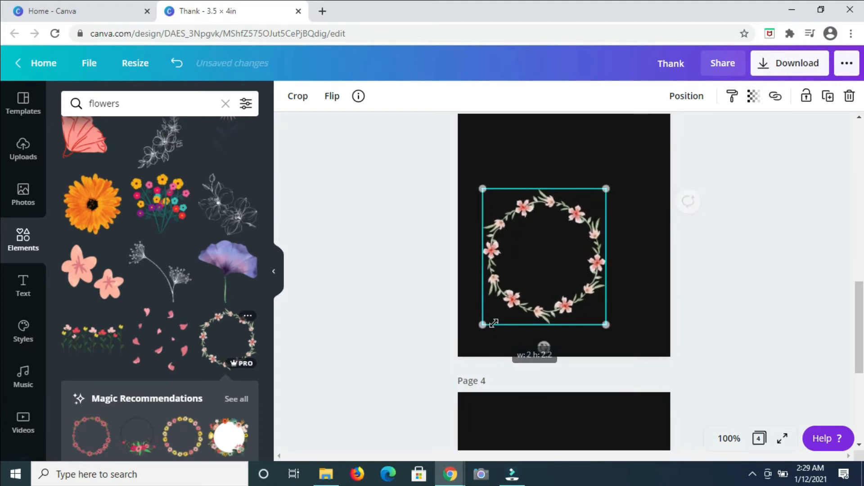
left_click_drag(611, 174, 666, 120)
mouse_move(484, 122)
left_mouse_down()
mouse_move(470, 118)
mouse_move(479, 120)
left_mouse_up()
scroll(724, 214, "up", 1)
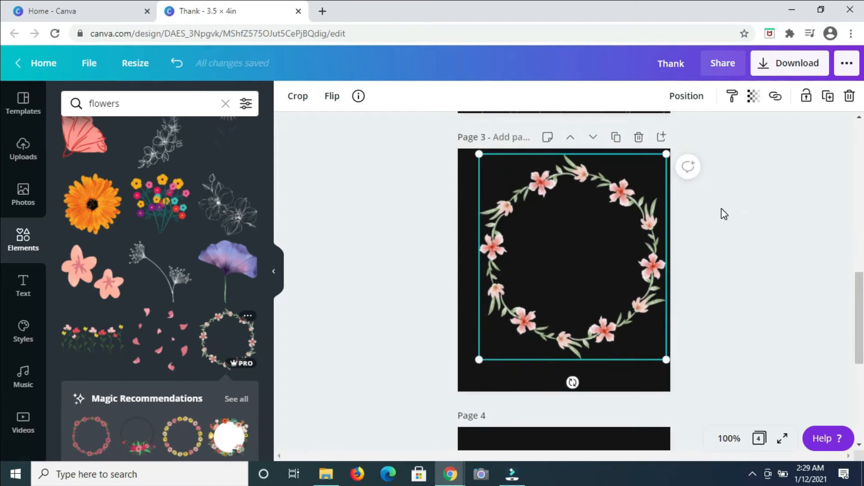
mouse_move(583, 249)
left_mouse_down()
mouse_move(569, 254)
mouse_move(575, 261)
left_mouse_up()
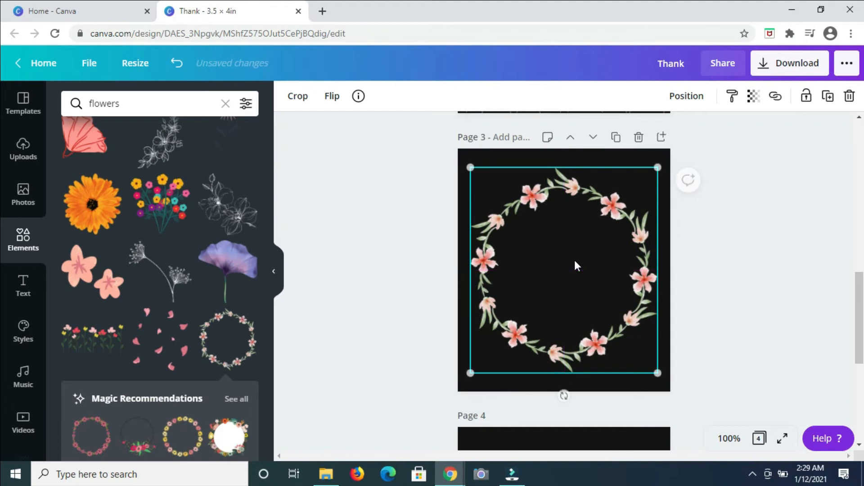
left_click(722, 226)
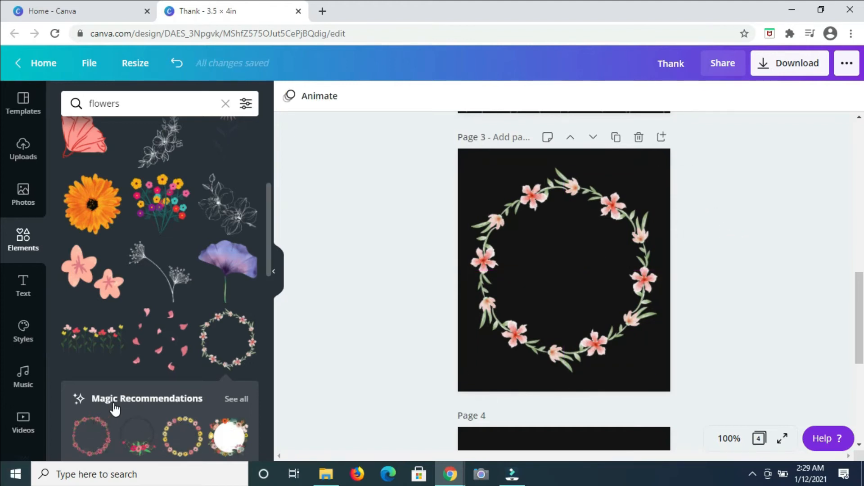
Step: Open the full set of Magic Recommendations for the wreath and look through the suggested floral elements
left_click(235, 400)
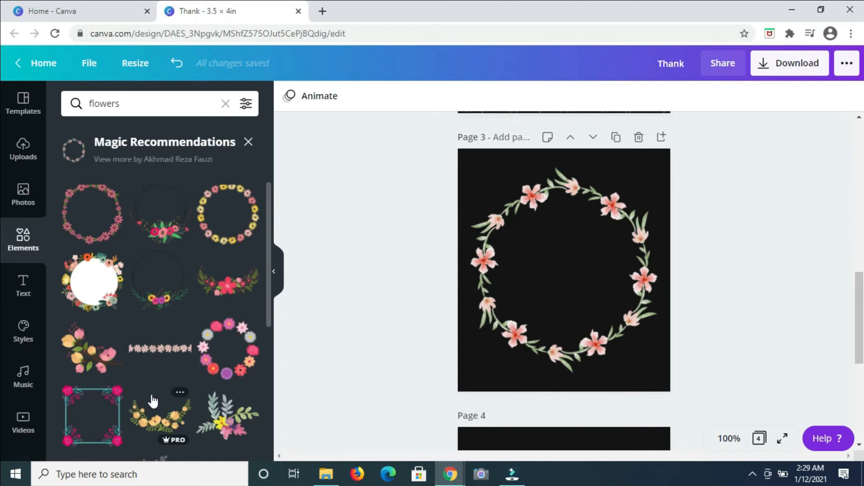
scroll(152, 397, "down", 6)
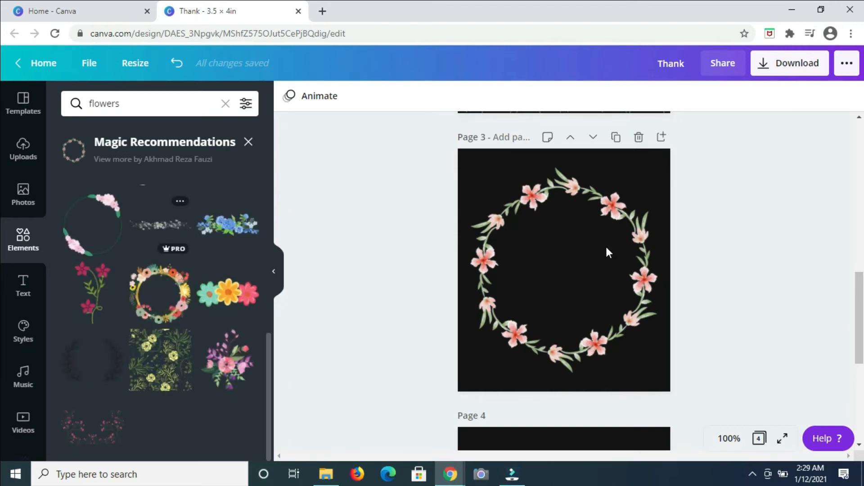
left_click(561, 264)
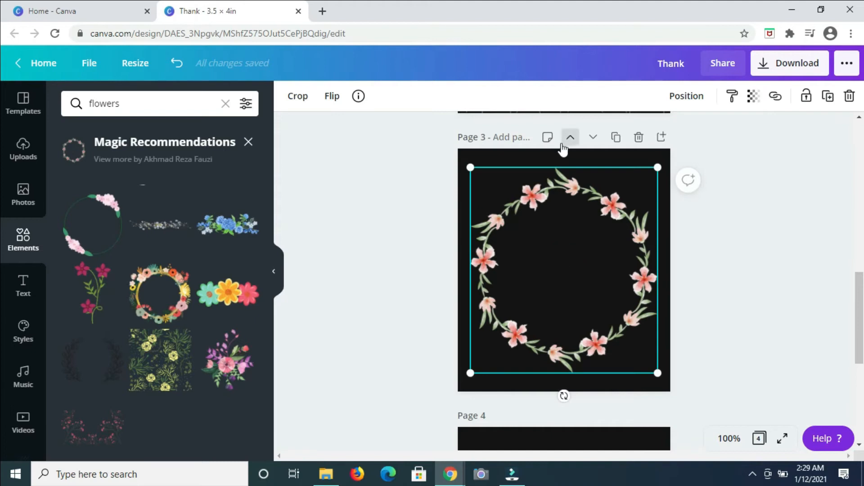
Step: Add the text "Thank" to page 3 and enlarge it to font size 51.5 in the upper half of the wreath
left_click(566, 158)
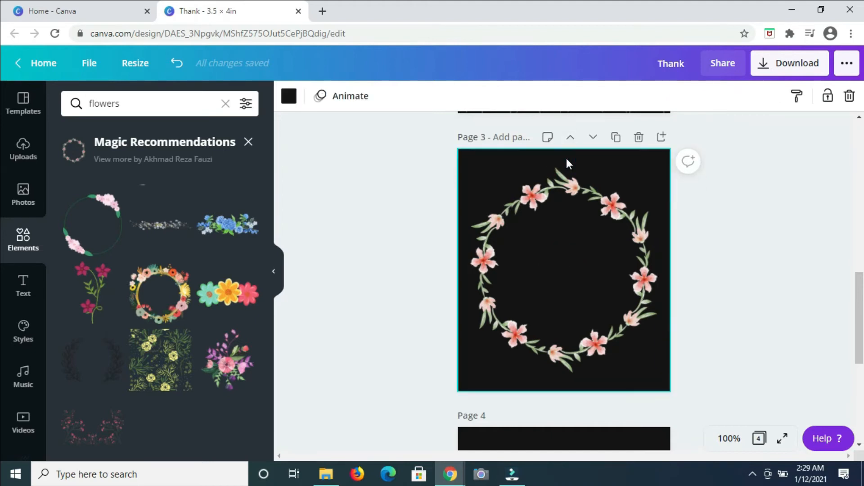
key("t")
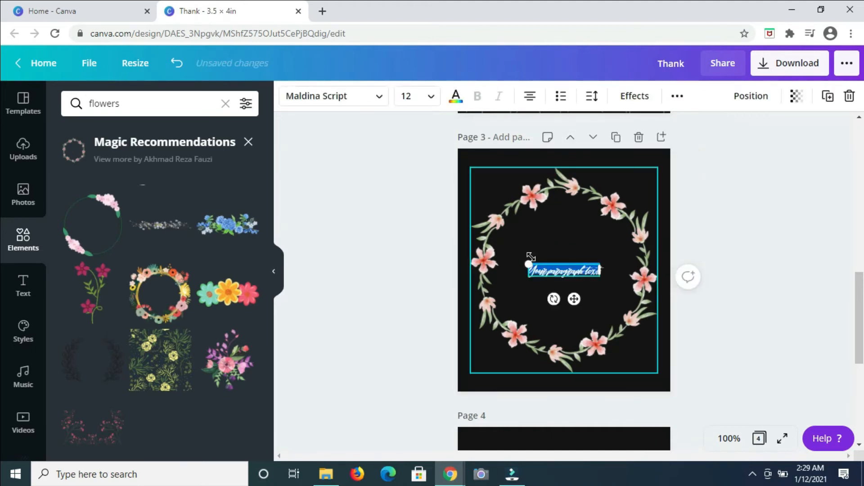
left_click_drag(530, 258, 484, 232)
left_click_drag(598, 256, 635, 249)
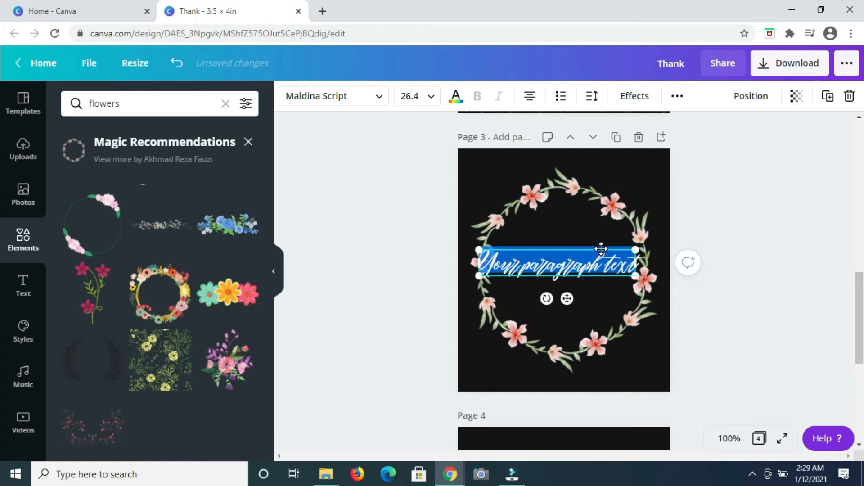
type("Thank")
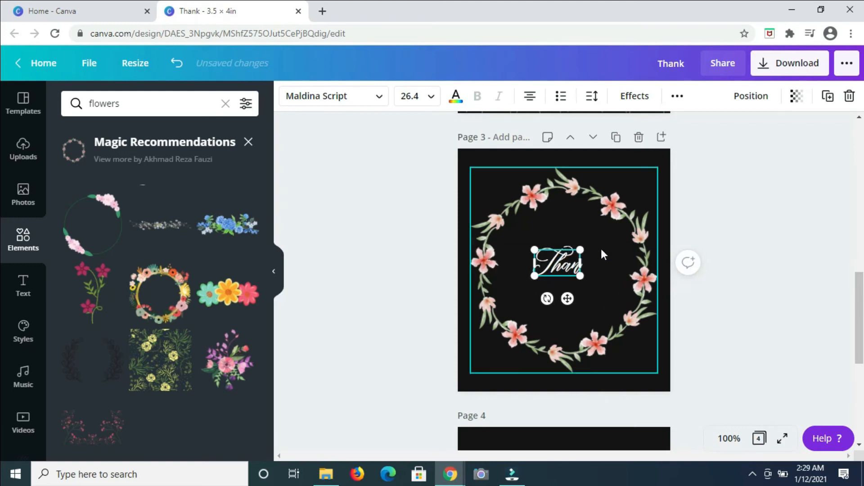
left_click_drag(585, 250, 615, 233)
left_click_drag(530, 233, 509, 225)
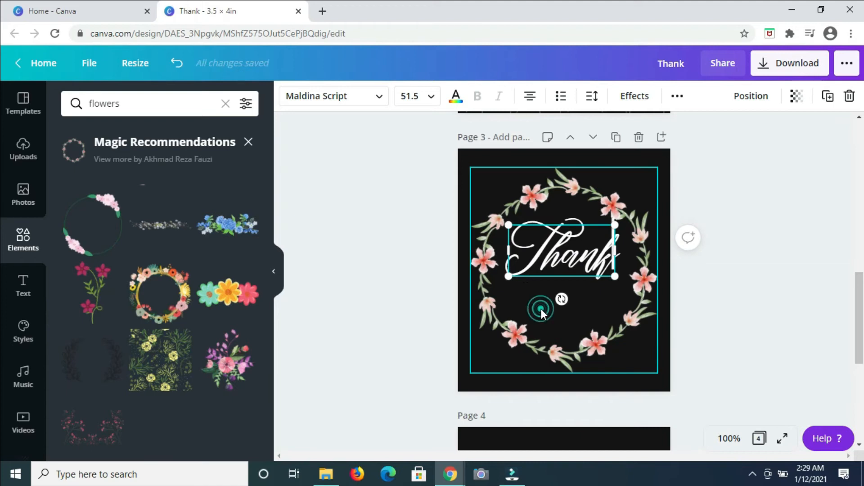
Step: Add the text "You" below "Thank" on page 3 and enlarge it to font size 42.7
left_click(541, 309)
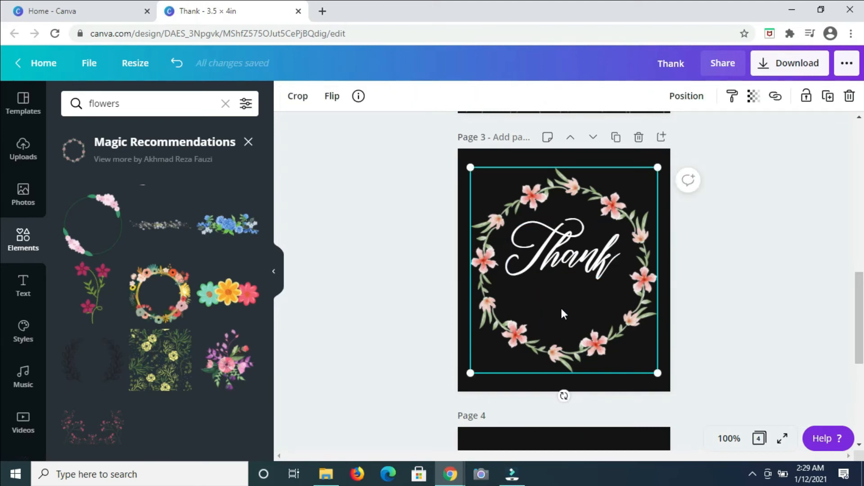
key("t")
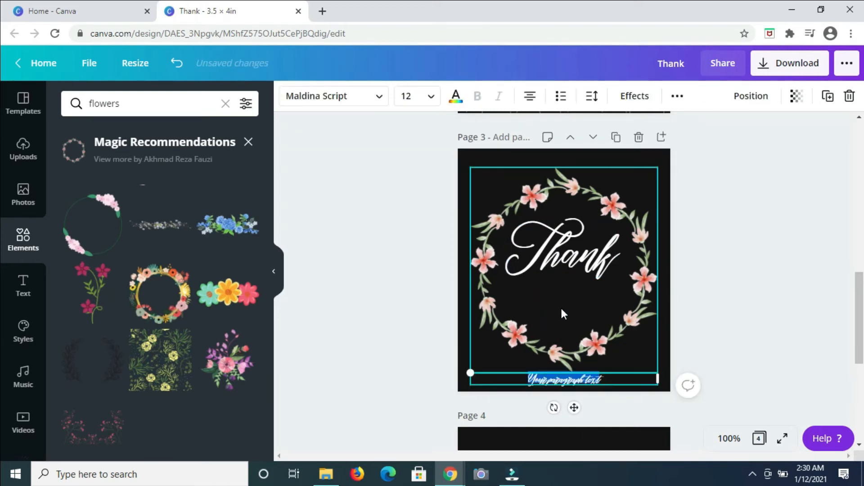
left_click_drag(576, 408, 573, 329)
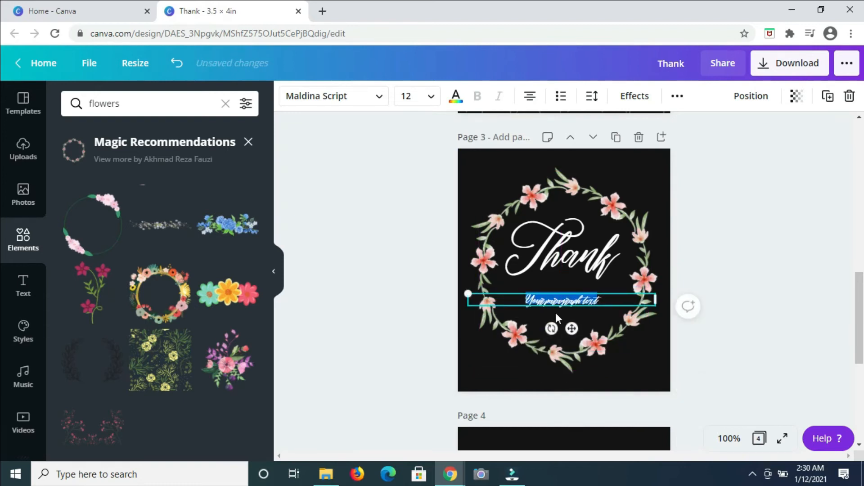
left_click_drag(653, 301, 661, 314)
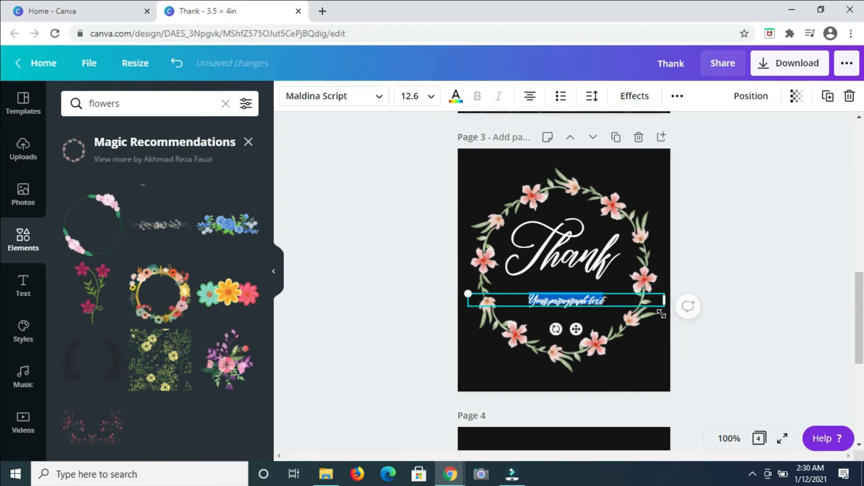
type("You")
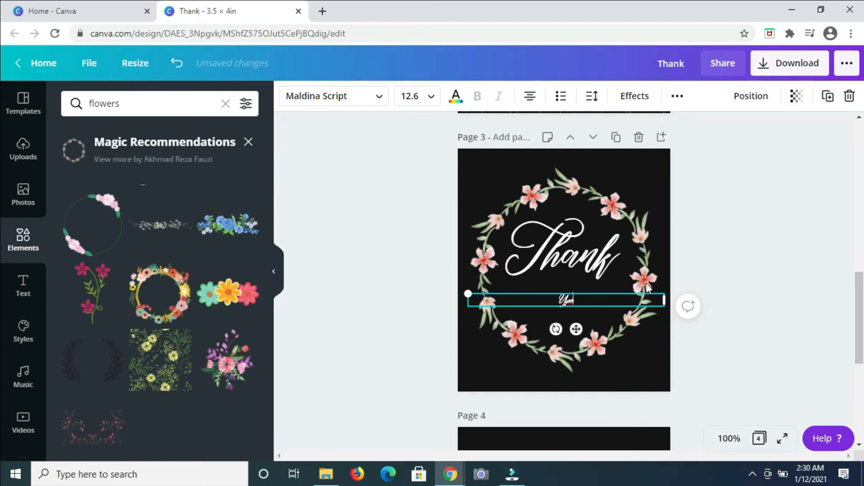
left_click_drag(664, 301, 654, 346)
key("BackSpace")
key("BackSpace")
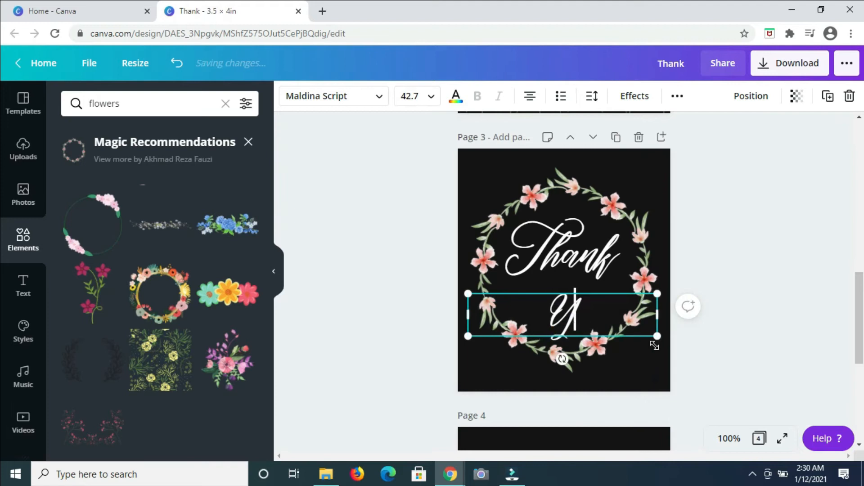
type("ou")
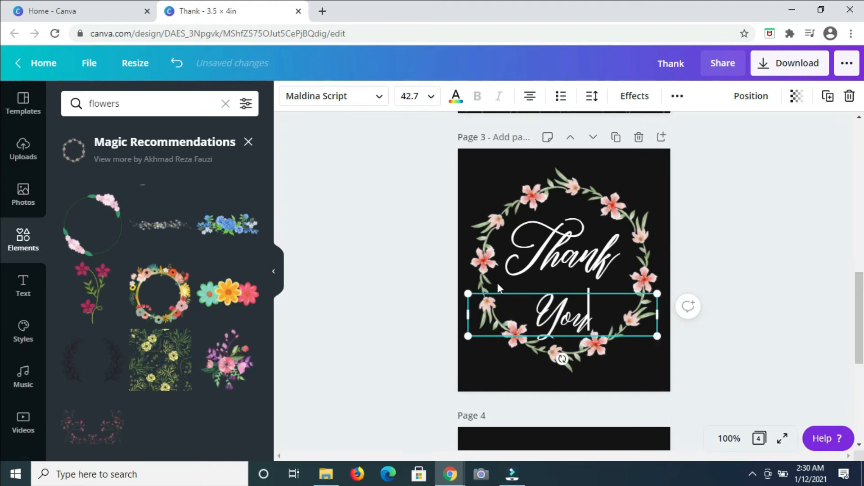
Step: Enlarge "You" to font size 46.8, narrow its text box and center it directly beneath "Thank" inside the wreath
left_click_drag(468, 294, 450, 273)
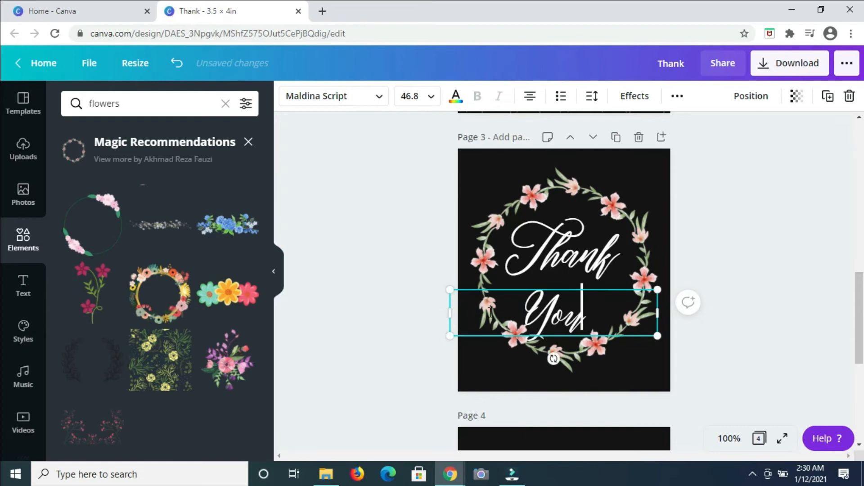
left_click_drag(449, 313, 545, 307)
left_click_drag(626, 289, 590, 279)
left_click(768, 250)
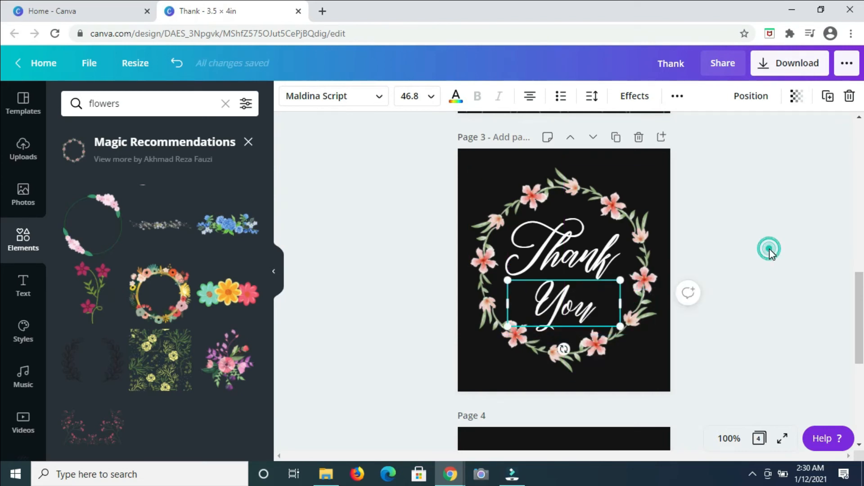
Step: Add the gray-leaf bouquet with yellow and pink flowers to page 4 and place copies in both lower corners and on the right side
scroll(750, 247, "up", 10)
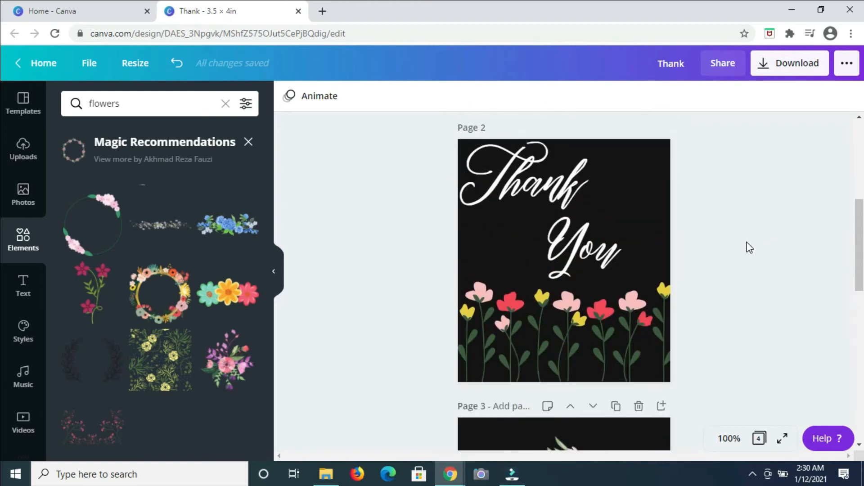
scroll(749, 248, "down", 15)
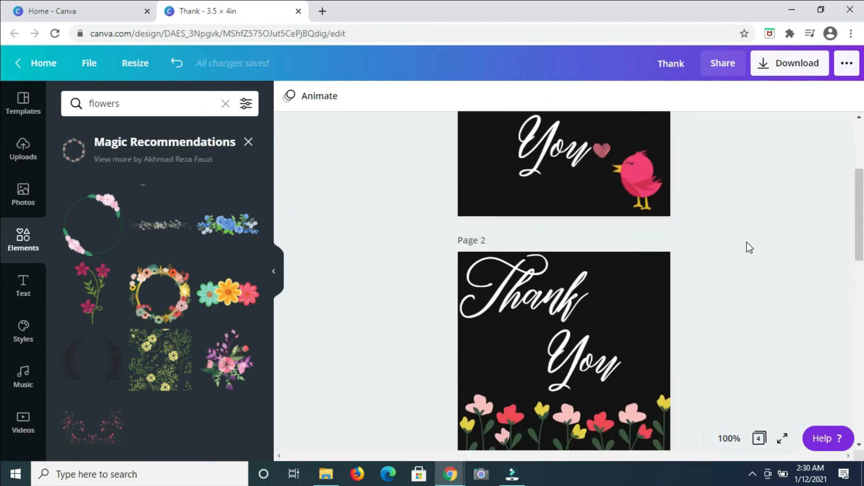
scroll(749, 247, "down", 2)
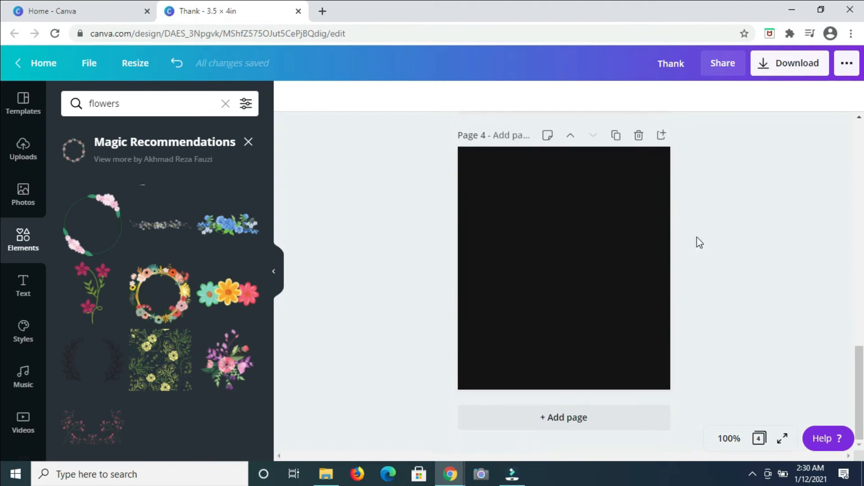
left_click(548, 242)
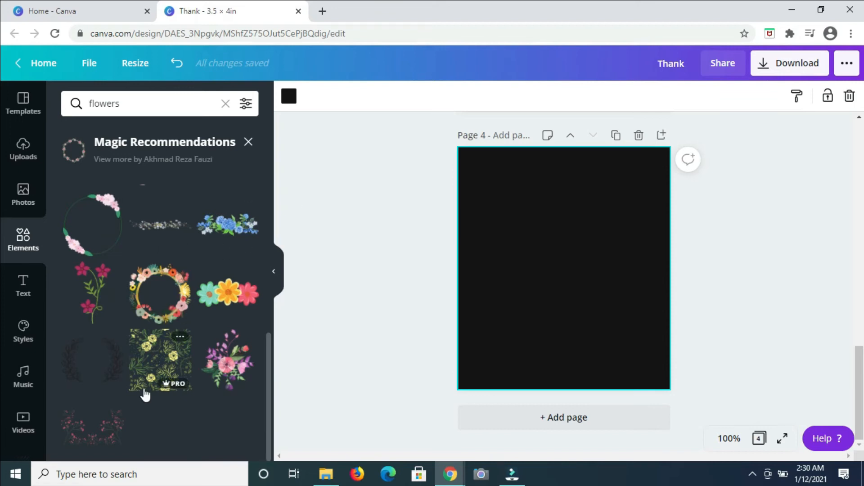
scroll(145, 395, "up", 10)
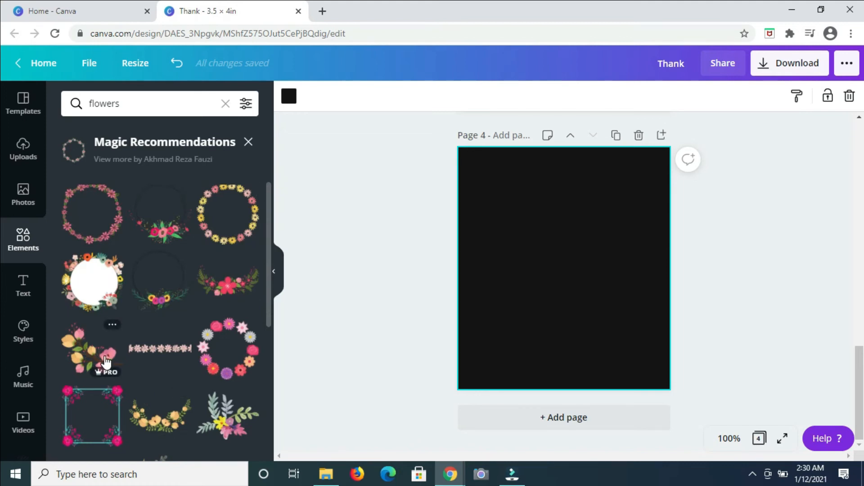
left_click(227, 423)
left_click_drag(569, 268, 654, 369)
left_click(827, 96)
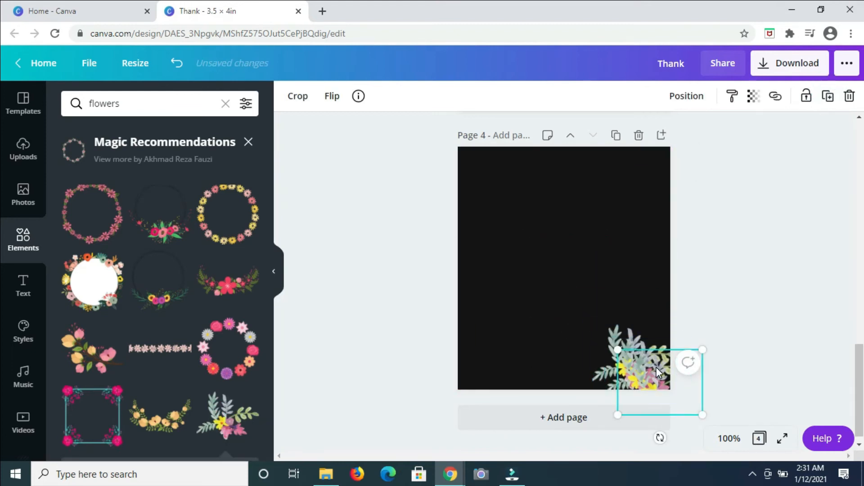
left_click(828, 95)
left_click(828, 96)
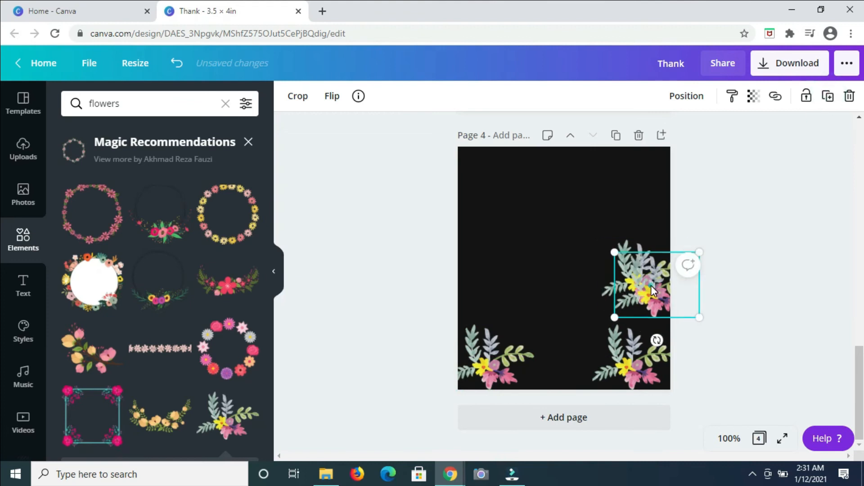
Step: Add the orange-and-pink flower branch at the bottom center of page 4 and place a bouquet copy on the left side
scroll(90, 300, "down", 2)
left_click_drag(564, 270, 564, 347)
left_click(499, 286)
left_click(834, 96)
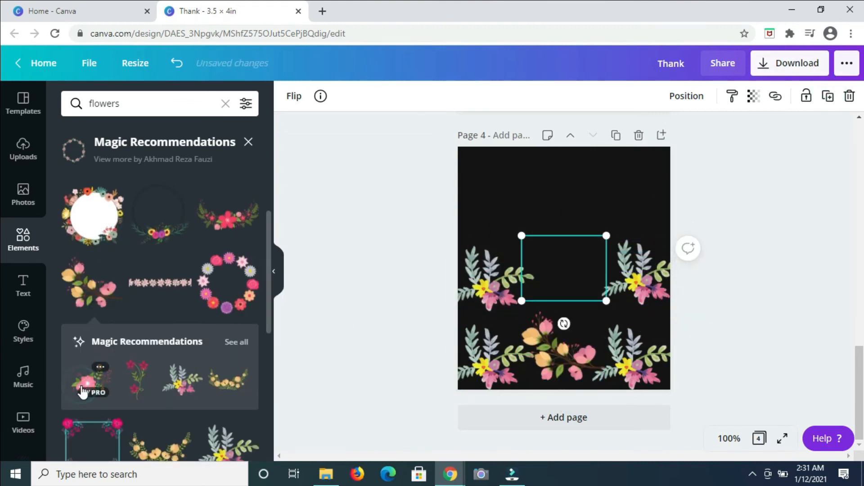
Step: Add the pink flower spray from the recommendations to page 4 and place one in each upper corner
left_click(97, 374)
left_click_drag(592, 285, 523, 191)
left_click_drag(575, 278, 645, 204)
Step: Shrink the right-side bouquet, both lower-corner bouquets and the bottom flower branch on page 4
left_click_drag(639, 272, 614, 278)
left_click_drag(577, 245, 615, 275)
left_click(638, 363)
left_click_drag(593, 324, 622, 347)
left_click(578, 349)
left_click_drag(606, 310, 587, 366)
left_click(491, 356)
left_click_drag(536, 319, 505, 347)
Step: Duplicate the orange-and-pink branch and set the two branches side by side along the bottom edge of page 4
left_click(586, 368)
key("ctrl+d")
left_click_drag(600, 368, 538, 365)
Step: Shrink the pink flower sprays in both upper corners and the bouquet on the left side of page 4
left_click(497, 194)
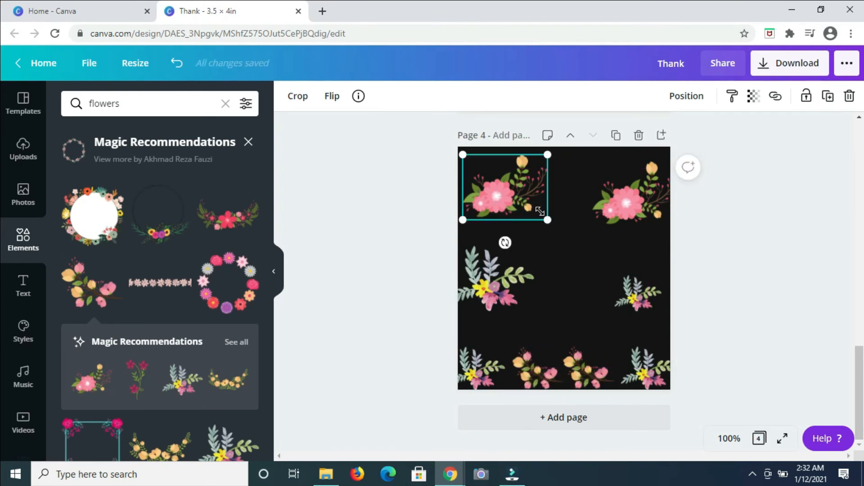
left_click_drag(546, 220, 506, 190)
left_click(626, 203)
left_click_drag(592, 225, 645, 171)
left_click(498, 298)
left_click_drag(534, 311, 493, 291)
Step: Move the two side bouquets to the top edge of page 4, between the corner flower sprays
left_click(650, 296)
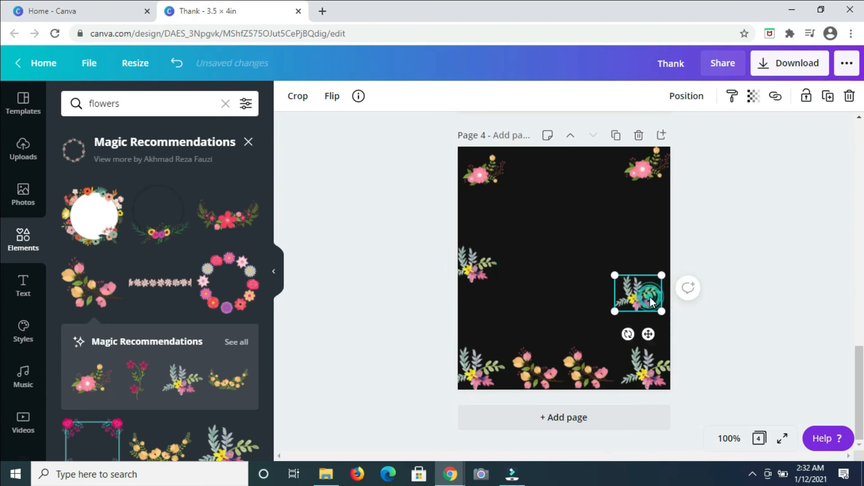
left_click_drag(649, 296, 597, 222)
left_click_drag(477, 265, 540, 174)
Step: Duplicate the branches and bouquets and arrange rotated copies along the left and right edges and corners of page 4
left_click(593, 296)
left_click_drag(472, 320, 648, 379)
left_click(828, 98)
left_click_drag(569, 359, 568, 257)
left_click_drag(555, 320, 465, 279)
left_click_drag(542, 288, 653, 270)
left_click(828, 97)
left_click(544, 265)
left_click(663, 183)
left_click(849, 96)
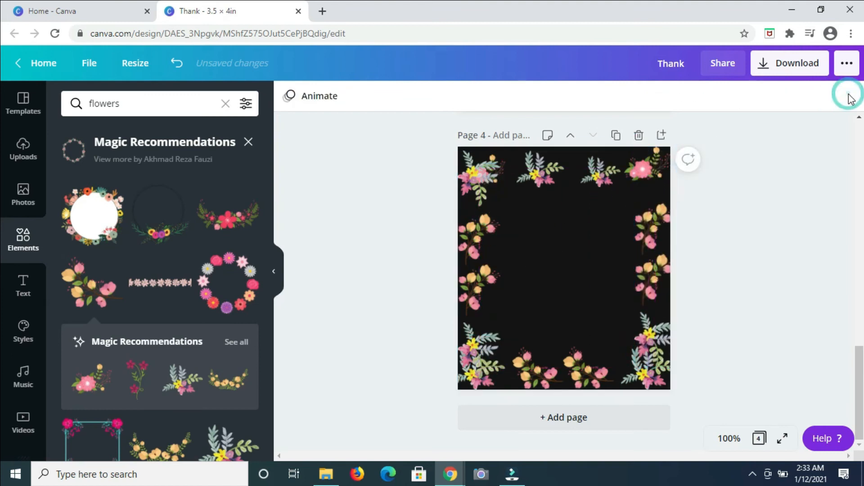
left_click(176, 63)
Step: Delete the pink flower sprays from both upper corners of page 4, keeping the bouquets there
left_click(629, 176)
left_click(849, 96)
left_click(471, 176)
left_click(505, 176)
left_click_drag(506, 177, 484, 174)
left_click(483, 172)
left_click(849, 95)
Step: Deselect the border flowers and collapse the elements list to widen the canvas area
left_click(583, 299)
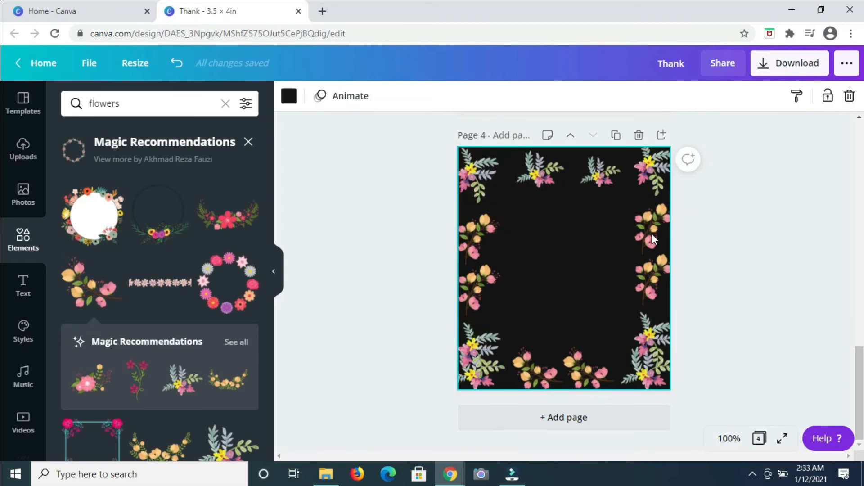
left_click(536, 298)
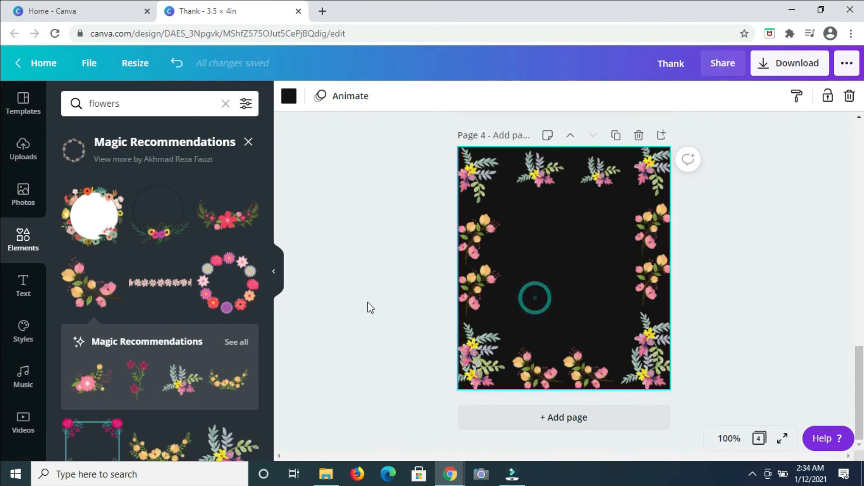
left_click(272, 273)
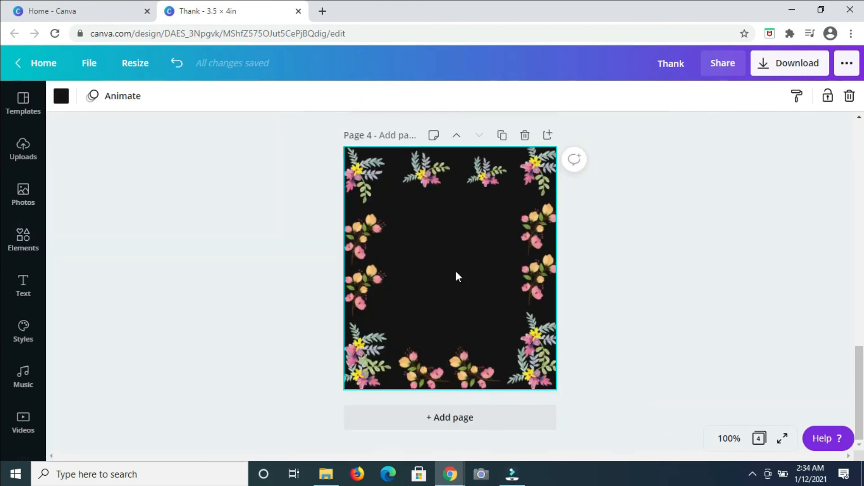
Step: Add the word "Thank" to page 4 in Maldina Script, enlarged to span the space between the side flowers in the upper half
scroll(455, 271, "up", 5)
scroll(456, 271, "down", 5)
key("t")
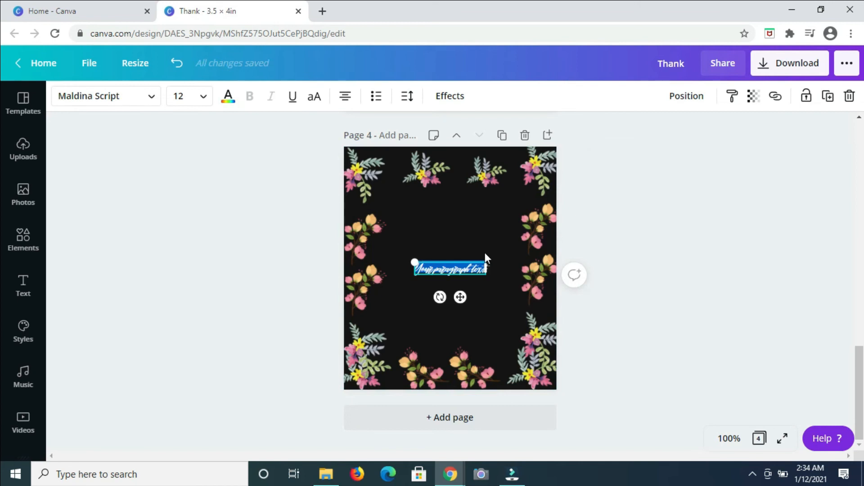
scroll(643, 276, "up", 5)
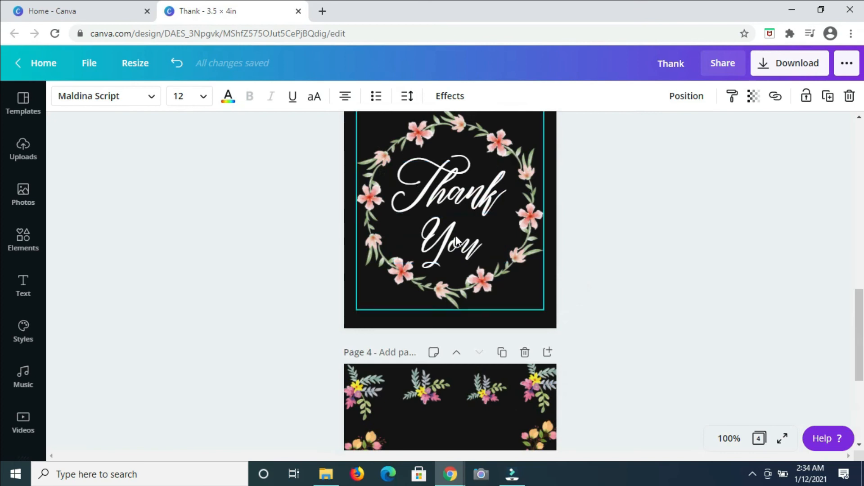
scroll(520, 353, "down", 4)
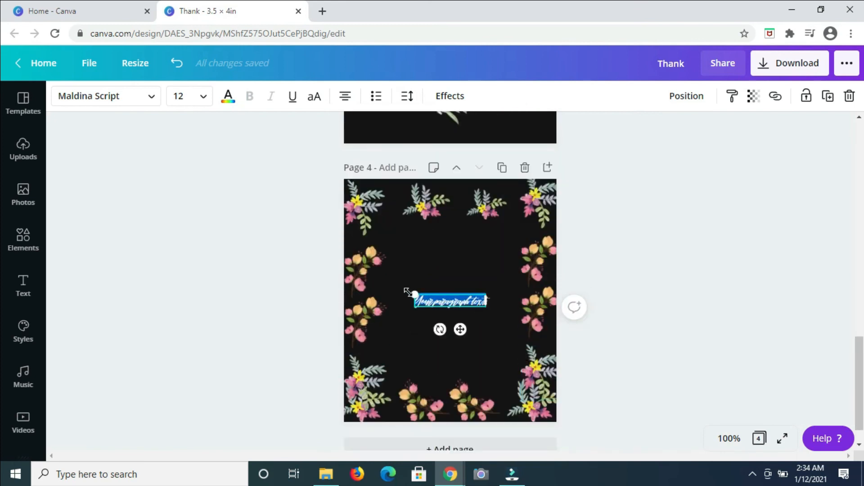
left_click_drag(414, 291, 372, 287)
type("Tha")
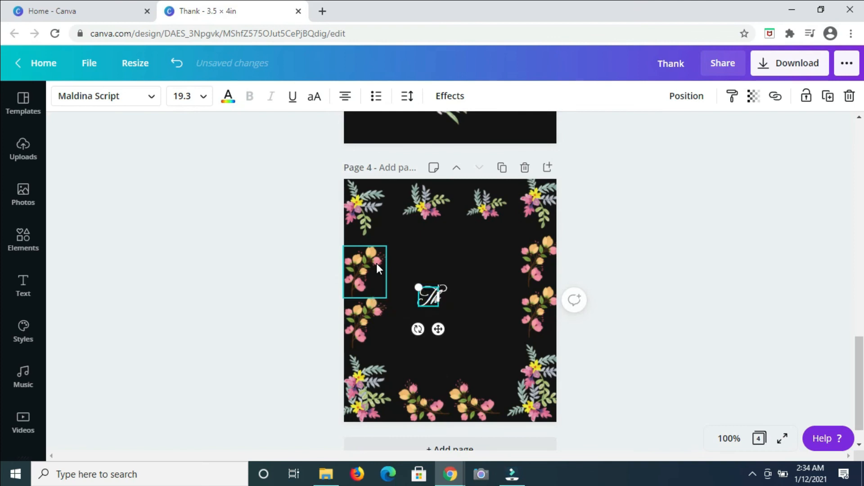
type("nk")
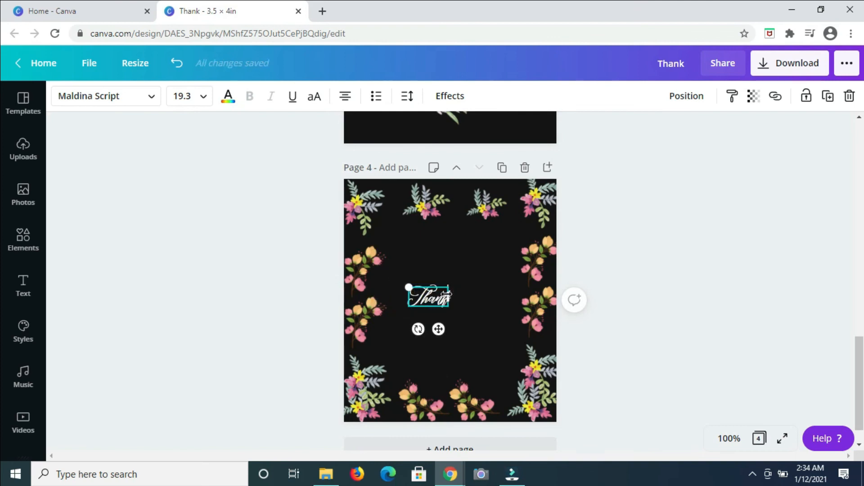
left_click_drag(448, 286, 506, 256)
mouse_move(406, 257)
left_mouse_down()
mouse_move(391, 249)
mouse_move(413, 242)
left_mouse_up()
left_click(420, 346)
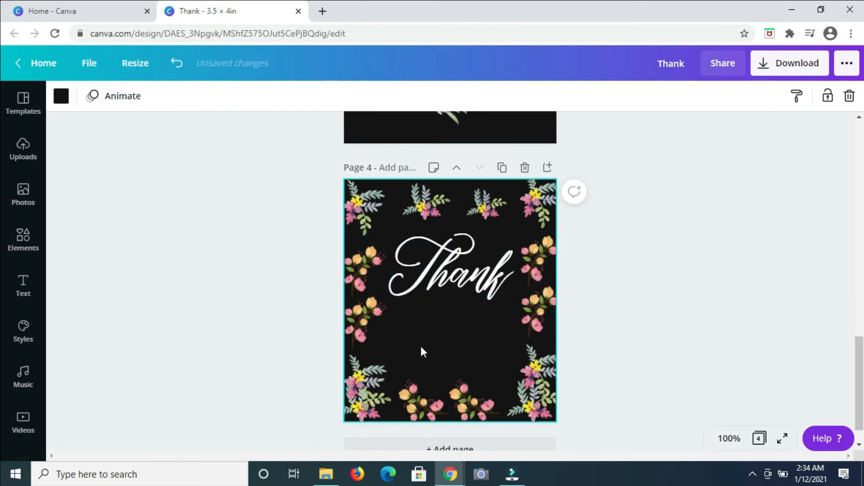
Step: Add the word "You" in Maldina Script at about size 61 and position it beneath "Thank" on page 4
key("t")
left_click_drag(489, 304, 568, 375)
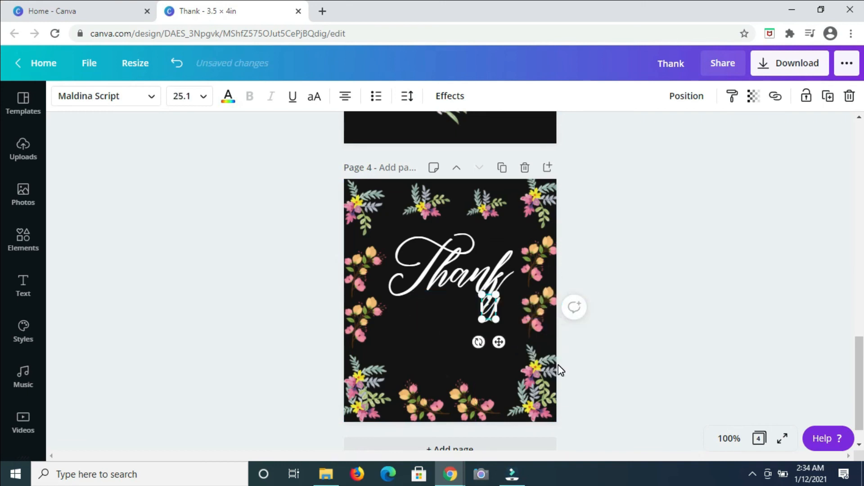
left_click_drag(481, 320, 425, 345)
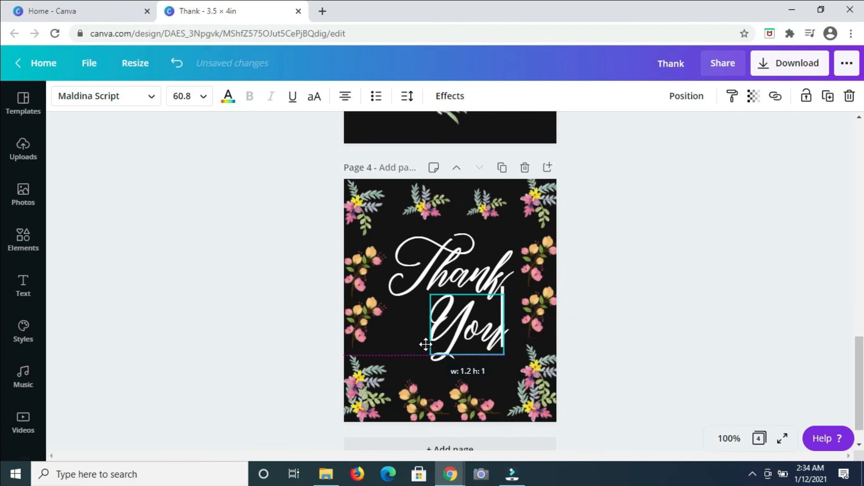
left_click_drag(475, 292, 457, 298)
left_click(663, 264)
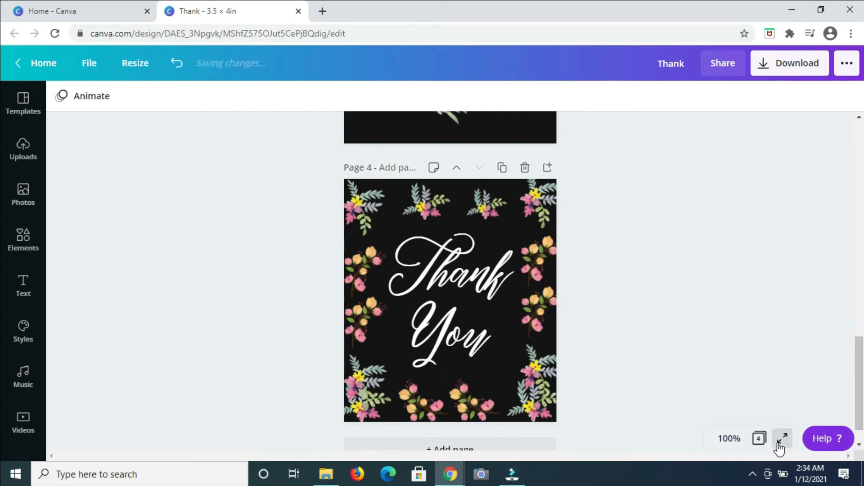
Step: Preview the finished page 4 card in full screen, and review all four cards together in the page overview
left_click(781, 440)
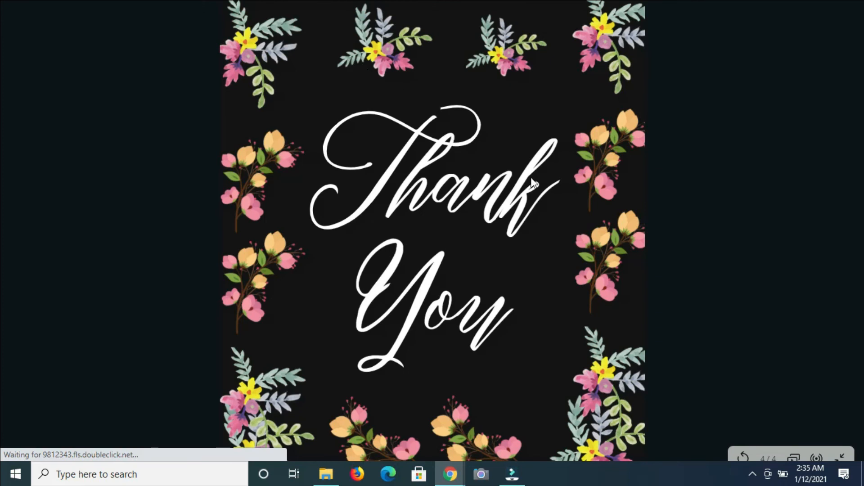
key("Escape")
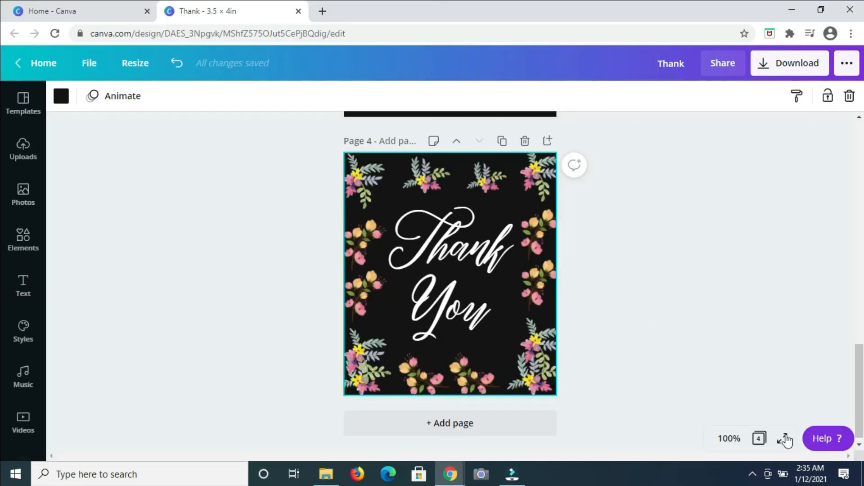
left_click(759, 439)
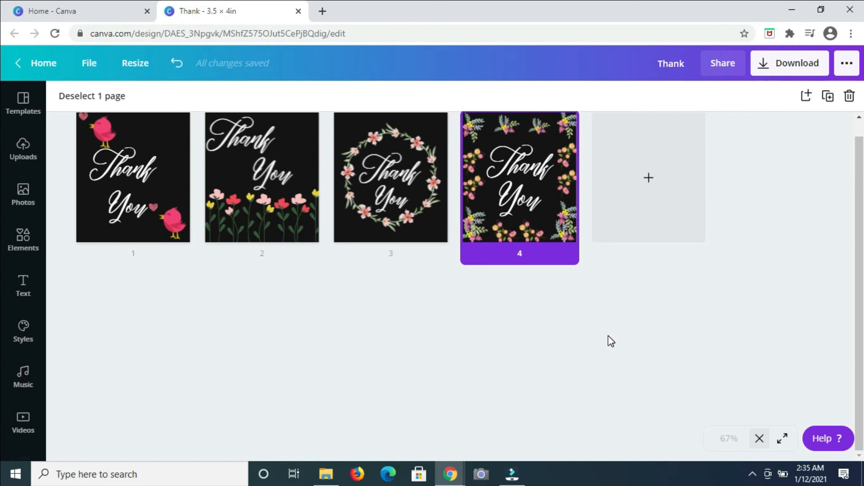
scroll(694, 391, "up", 1)
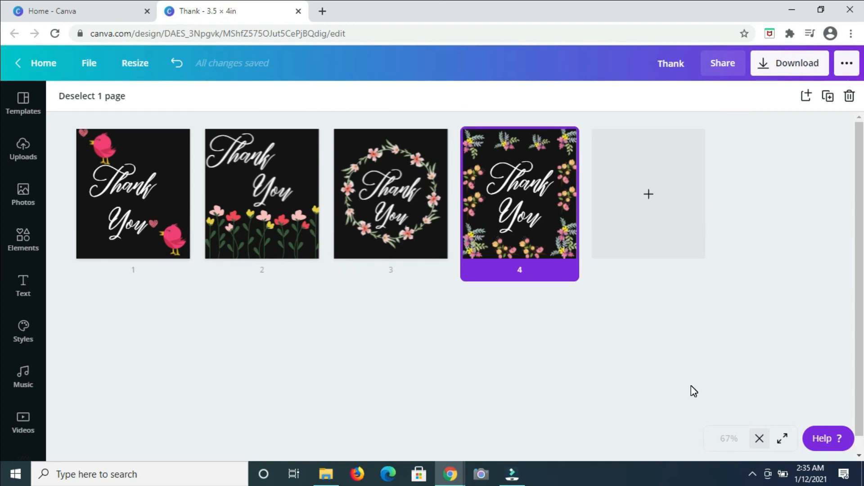